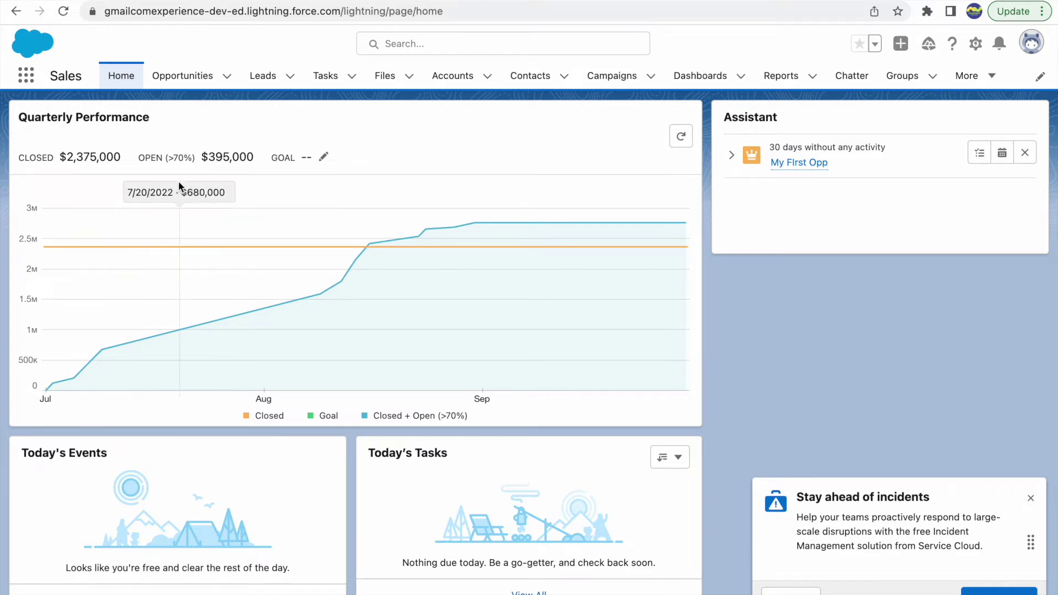
- Open the My FIrst Opp opportunity record and display its detail fields
{"action": "left_click", "coordinate": [175, 83]}
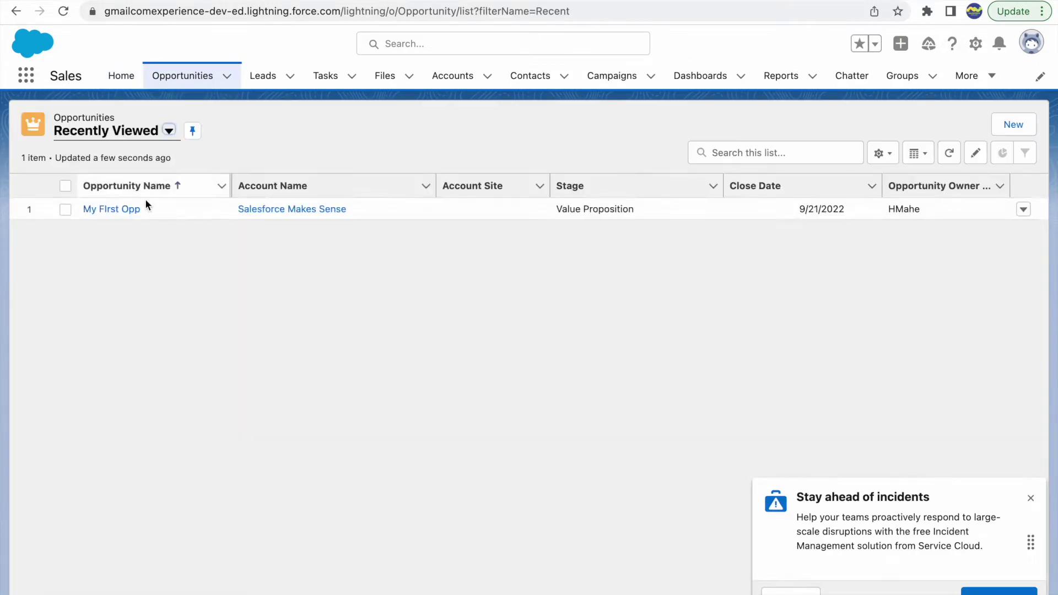
{"action": "left_click", "coordinate": [111, 211]}
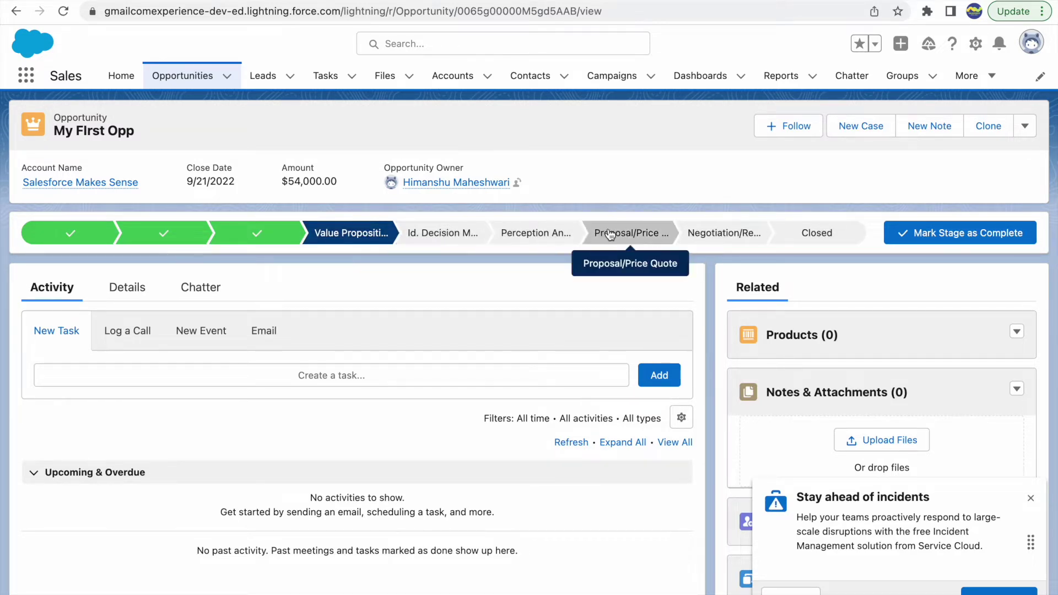
{"action": "left_click", "coordinate": [112, 287]}
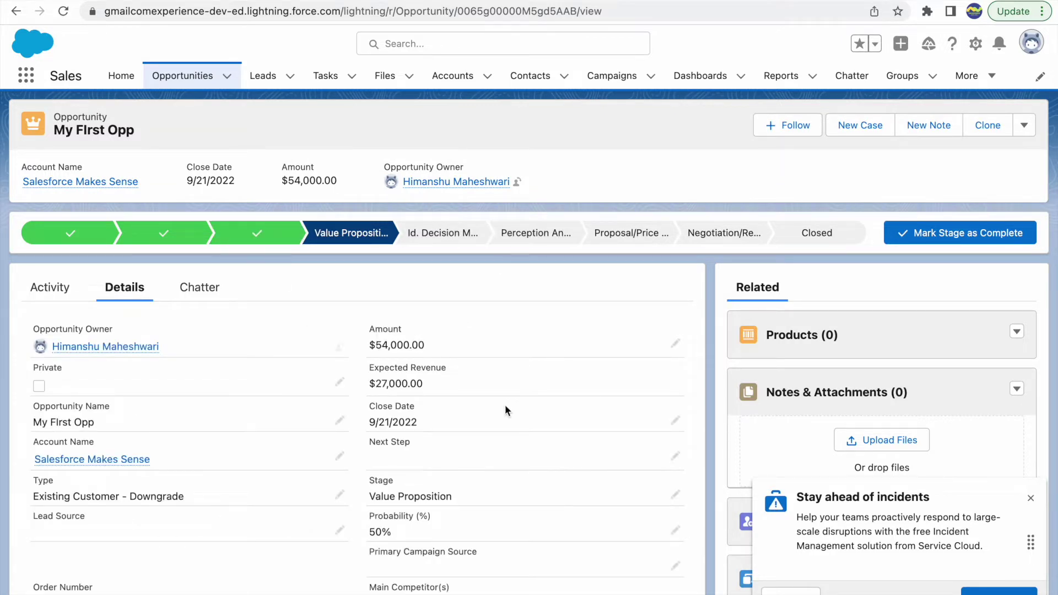
- Review the values available for the opportunity's Stage field
{"action": "left_click", "coordinate": [675, 495]}
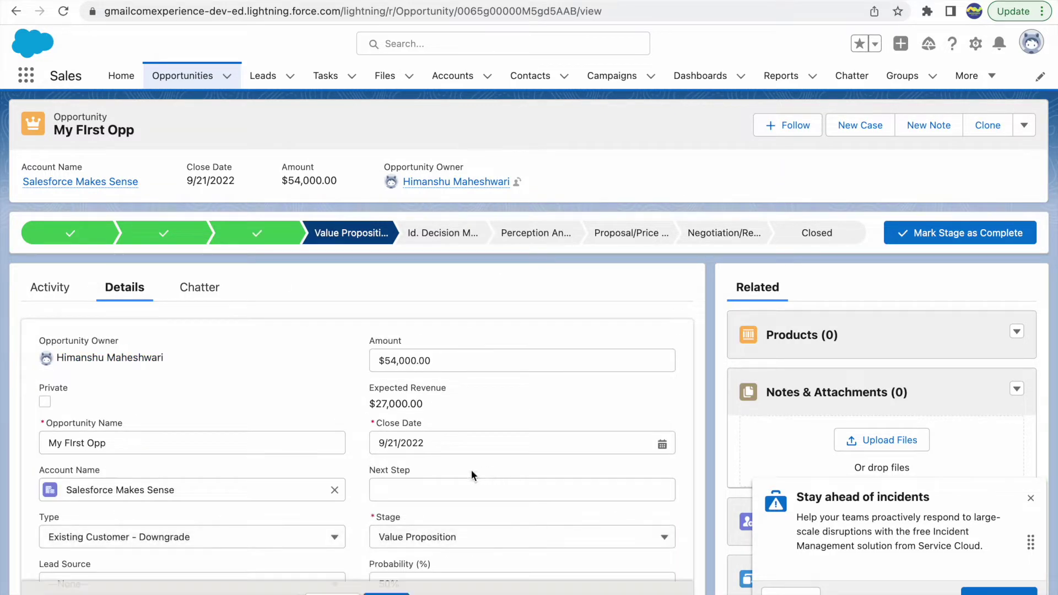
{"action": "left_click", "coordinate": [420, 539]}
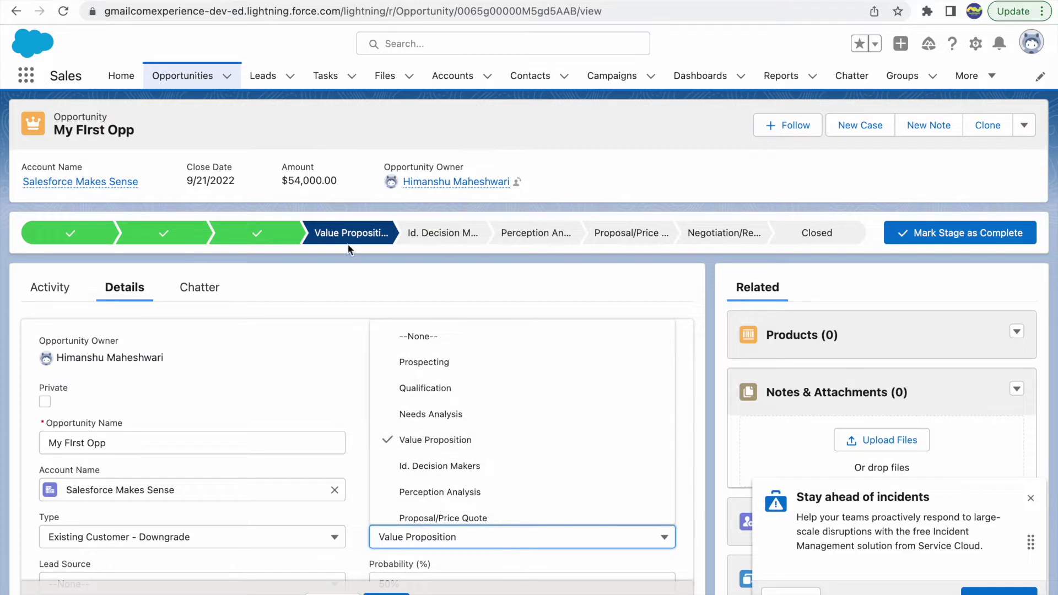
{"action": "scroll", "coordinate": [417, 436], "scroll_direction": "down", "scroll_amount": 1}
{"action": "scroll", "coordinate": [424, 440], "scroll_direction": "down", "scroll_amount": 2}
{"action": "scroll", "coordinate": [432, 495], "scroll_direction": "up", "scroll_amount": 3}
{"action": "left_click", "coordinate": [344, 411]}
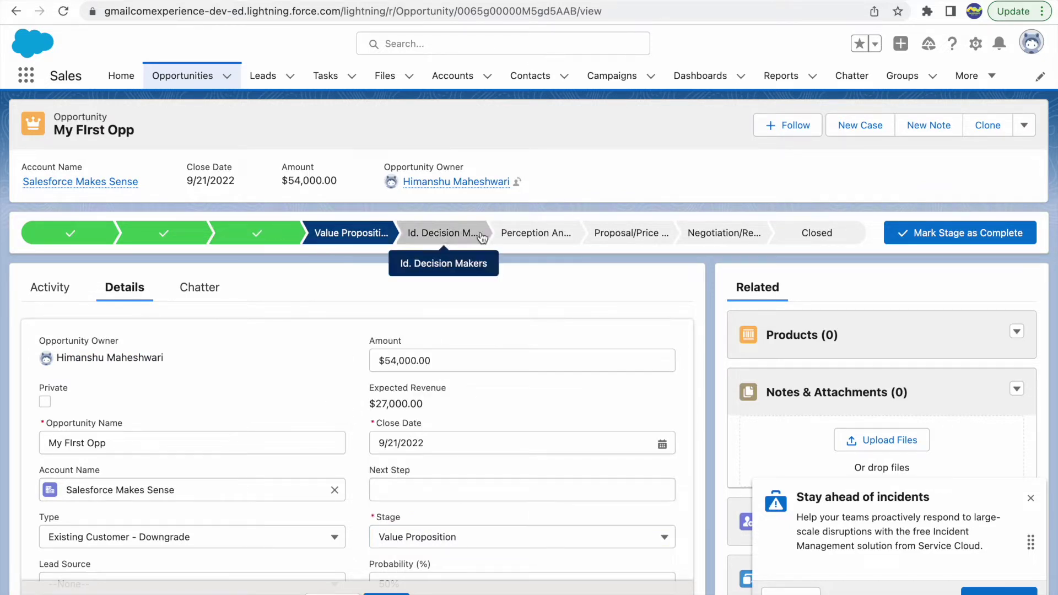
- Set the opportunity's current stage to Id. Decision Makers using the path on the record
{"action": "left_click", "coordinate": [441, 232]}
{"action": "left_click", "coordinate": [963, 235]}
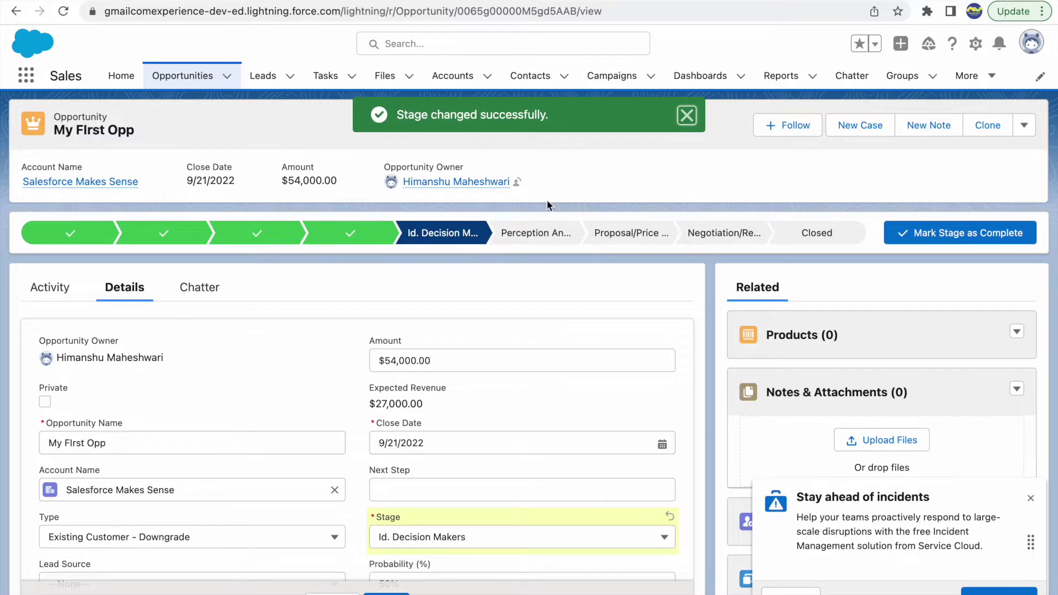
{"action": "left_click", "coordinate": [686, 115]}
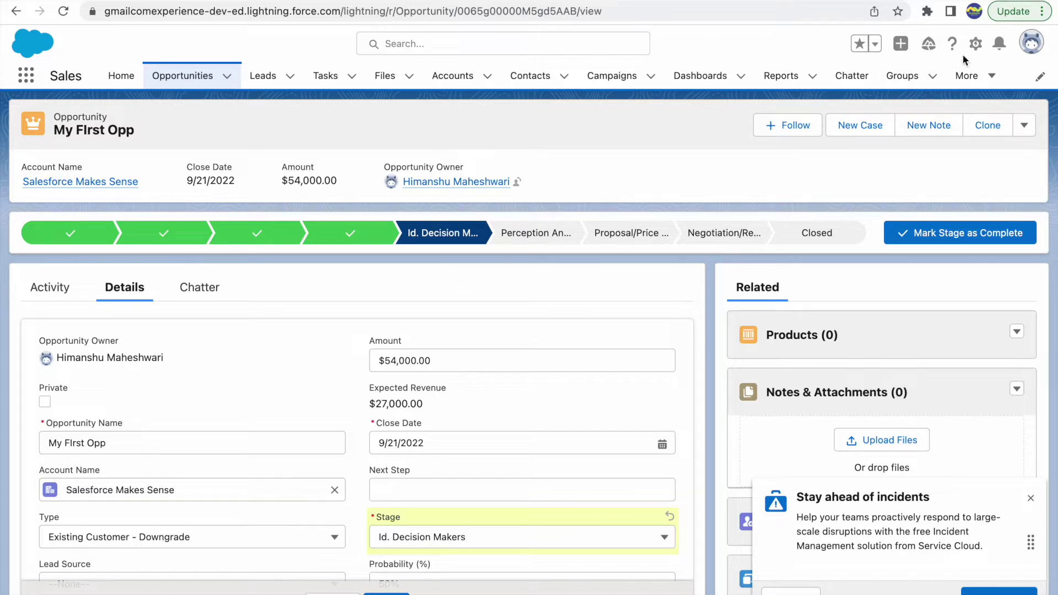
- Open the opportunity's record page for editing in Lightning App Builder, leaving the unsaved record form and dismissing the walkthrough hint
{"action": "left_click", "coordinate": [975, 44]}
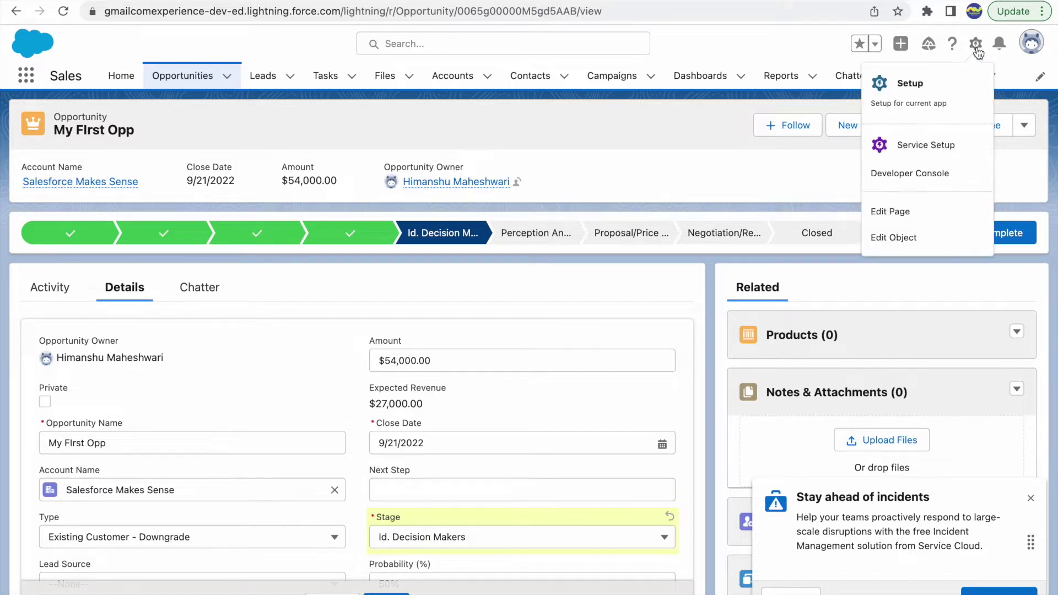
{"action": "left_click", "coordinate": [613, 166]}
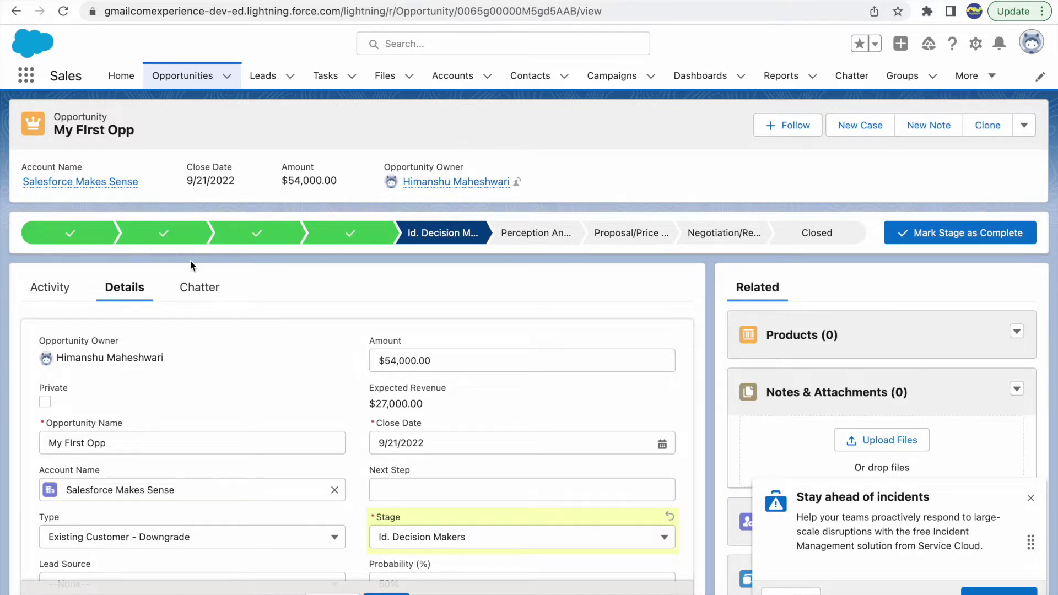
{"action": "left_click", "coordinate": [976, 44]}
{"action": "left_click", "coordinate": [897, 213]}
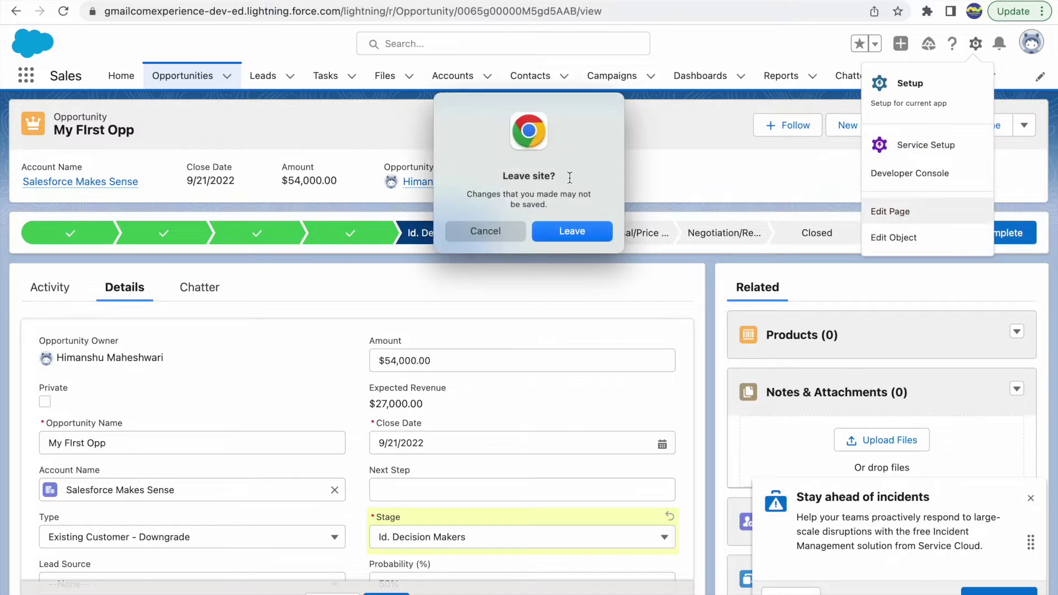
{"action": "left_click", "coordinate": [550, 236]}
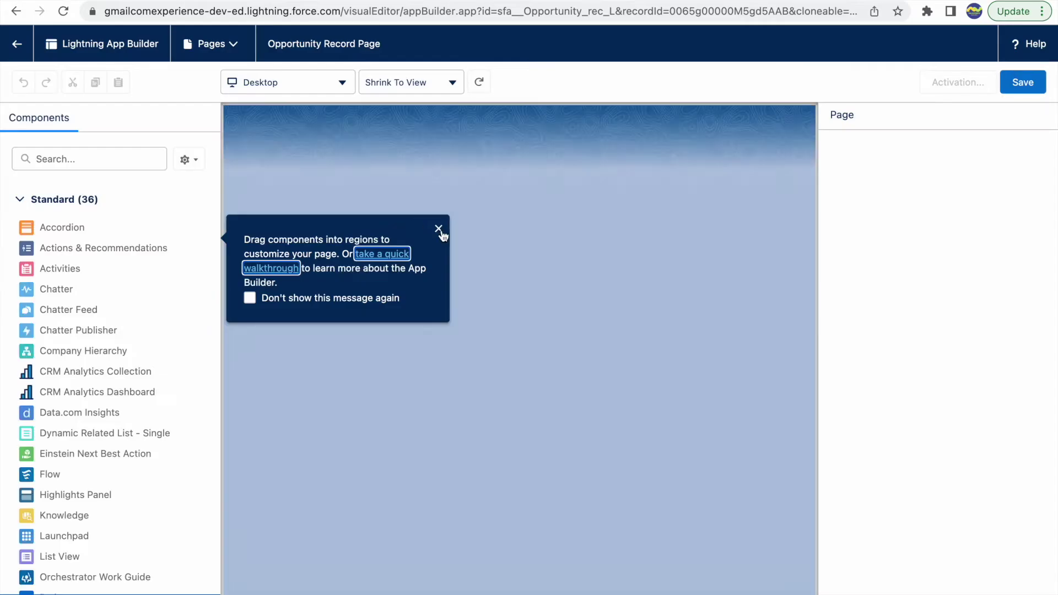
{"action": "left_click", "coordinate": [437, 229]}
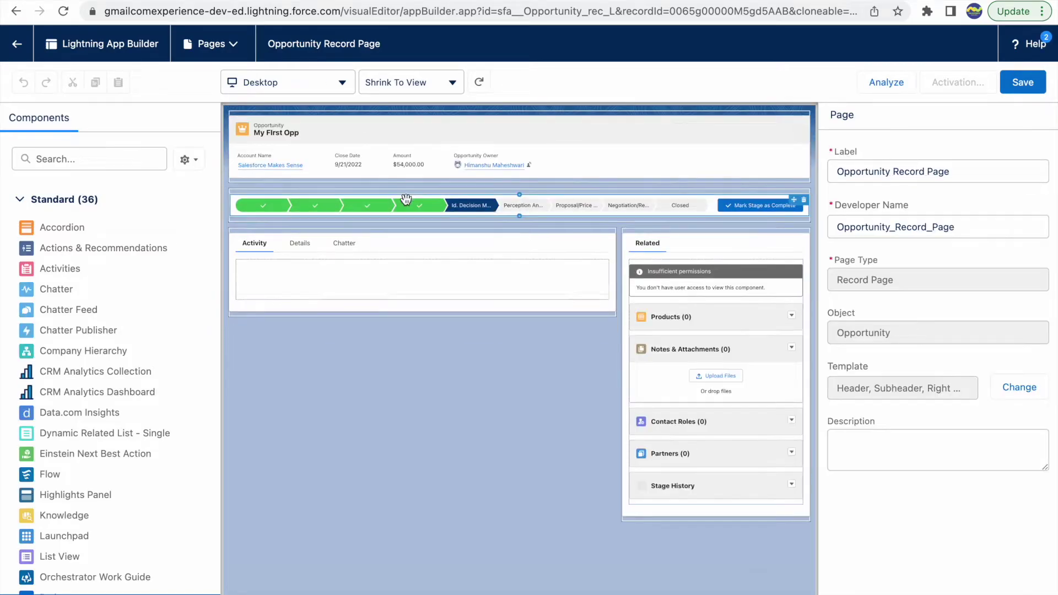
- Search the components for path, add a second Path component above the Activity tabs, and remove it again
{"action": "left_click", "coordinate": [516, 204]}
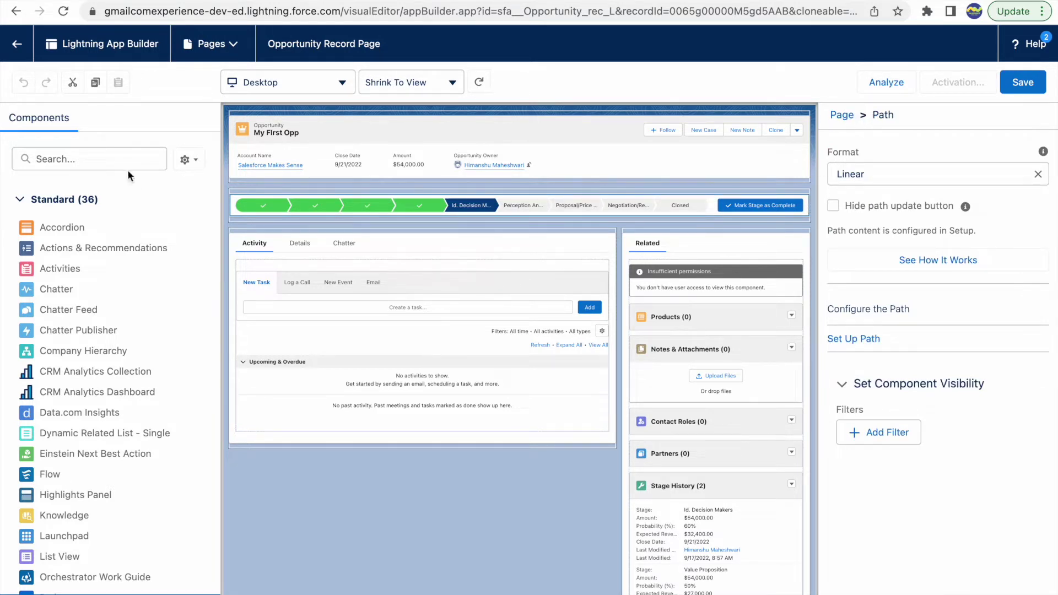
{"action": "left_click", "coordinate": [89, 159]}
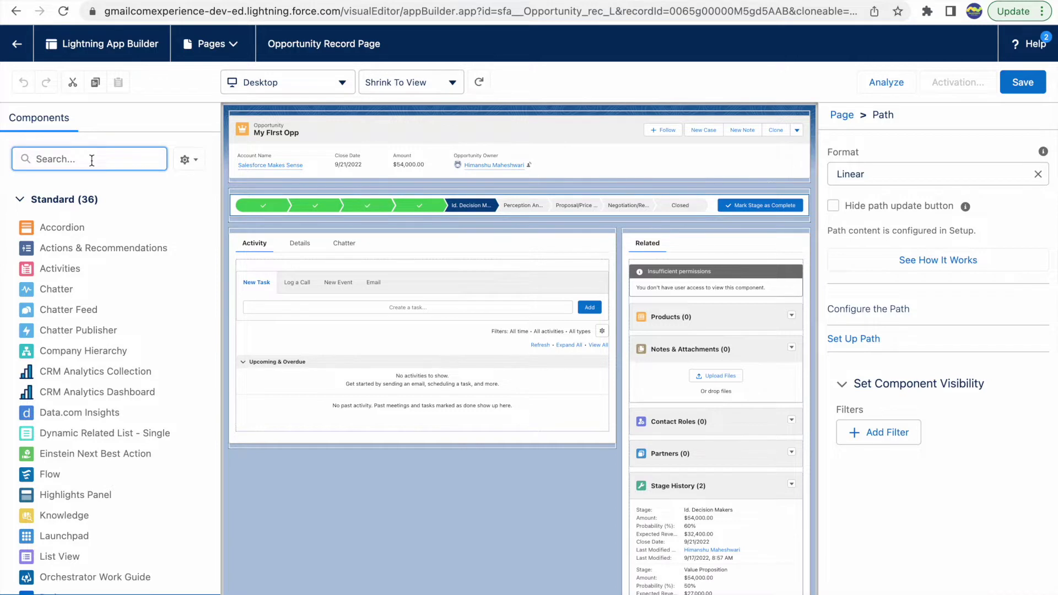
{"action": "type", "text": "path"}
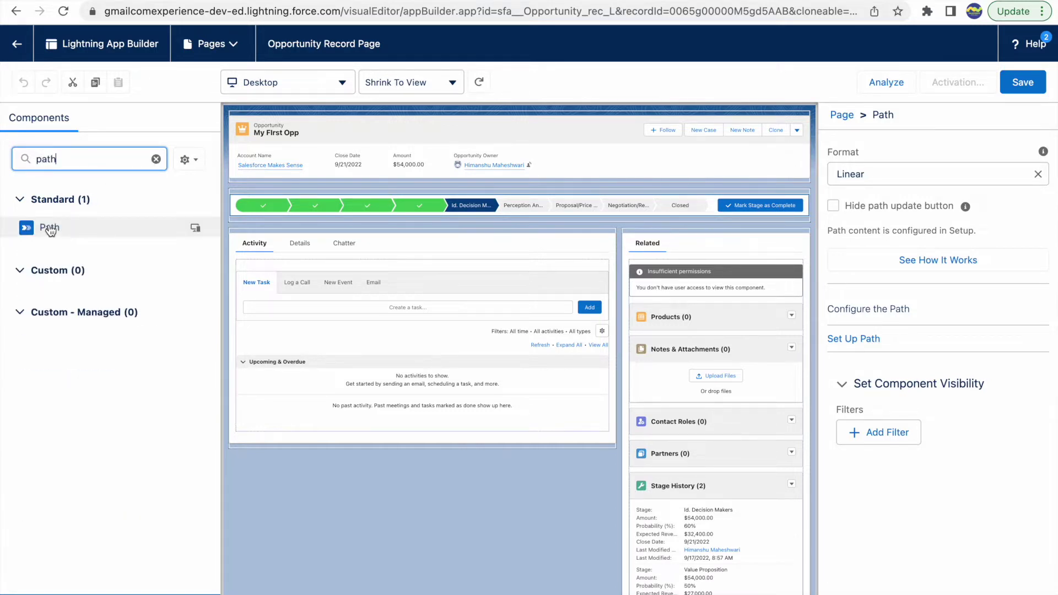
{"action": "left_click_drag", "start_coordinate": [47, 231], "coordinate": [290, 230]}
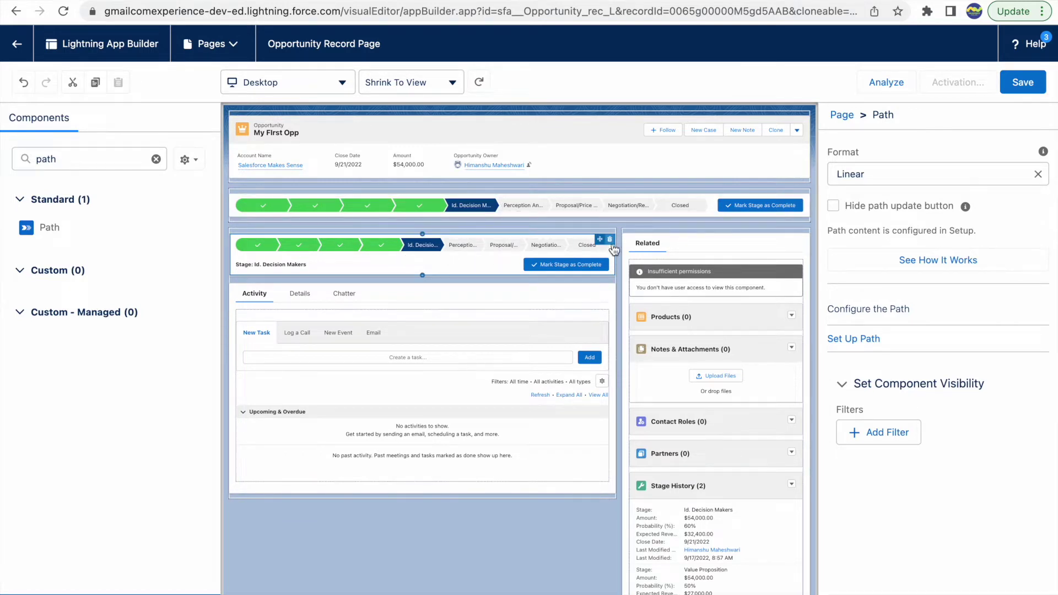
{"action": "left_click", "coordinate": [609, 239]}
- Try the Non-Linear format on the existing Path component and switch it back to Linear
{"action": "left_click", "coordinate": [540, 212]}
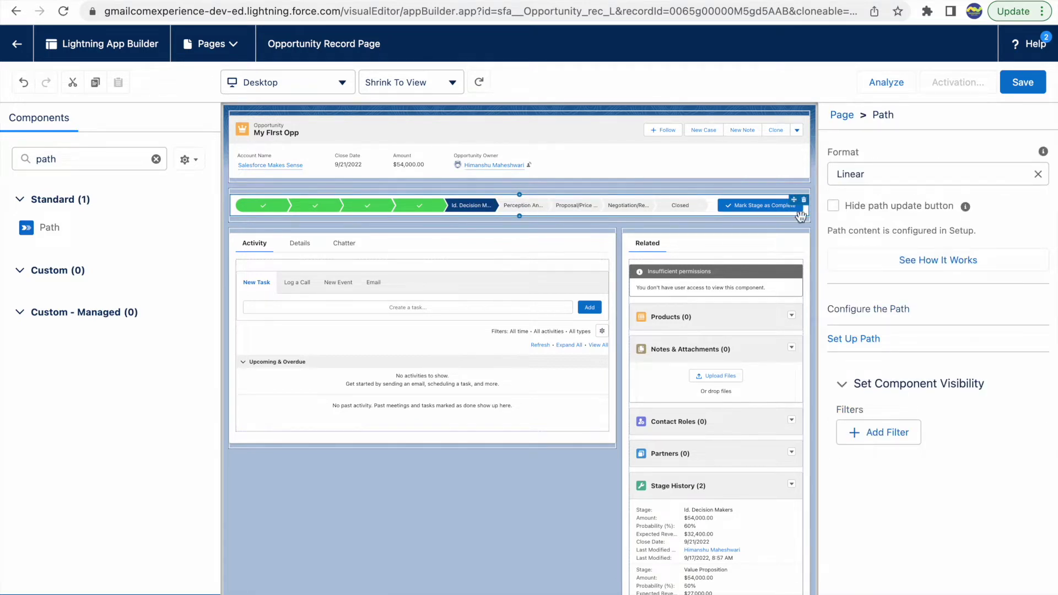
{"action": "left_click", "coordinate": [887, 173]}
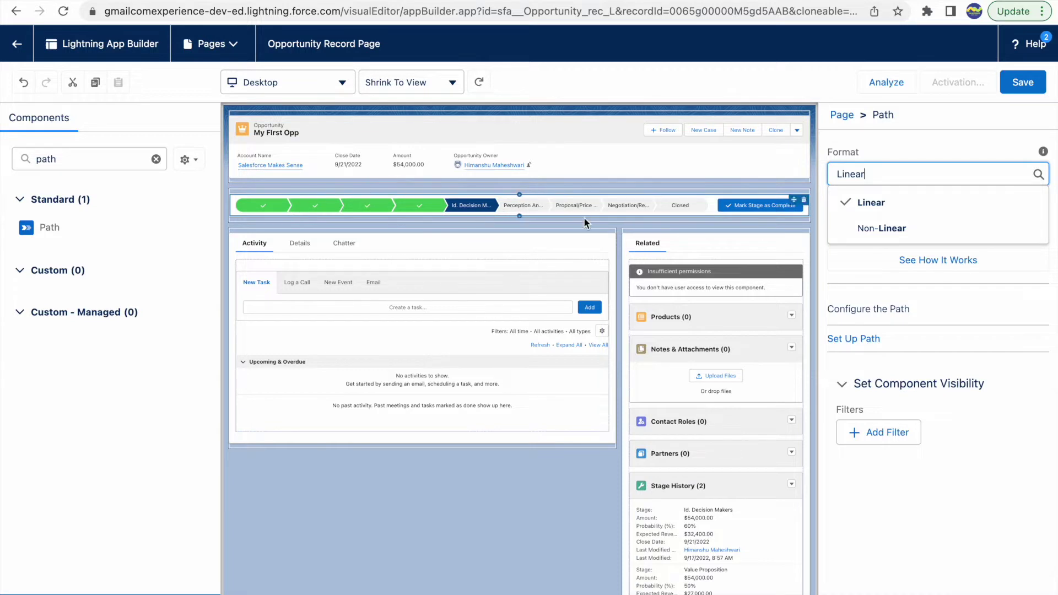
{"action": "left_click", "coordinate": [881, 227]}
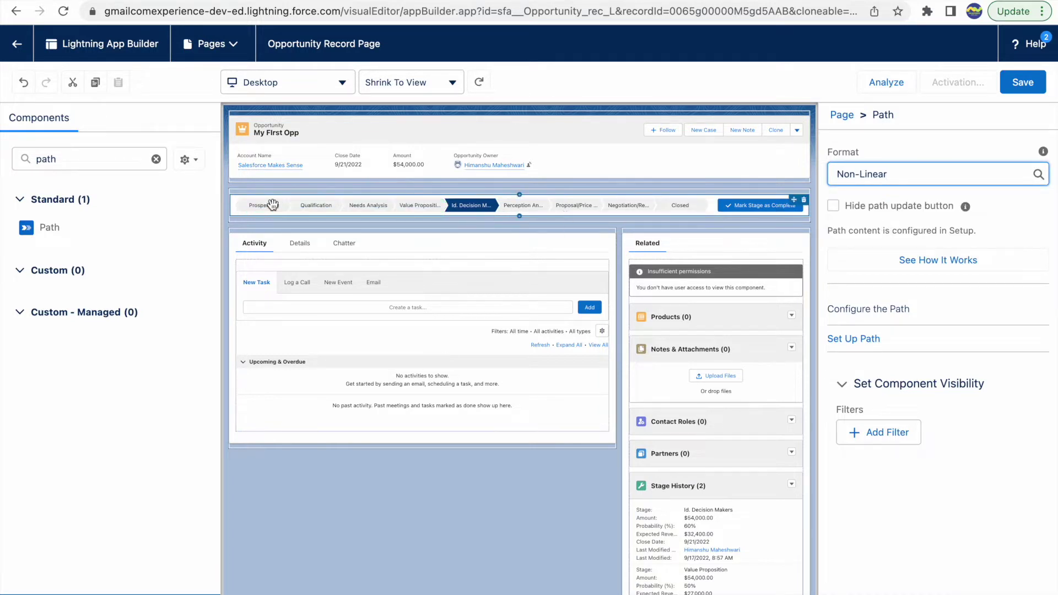
{"action": "left_click", "coordinate": [928, 172]}
{"action": "left_click", "coordinate": [877, 229]}
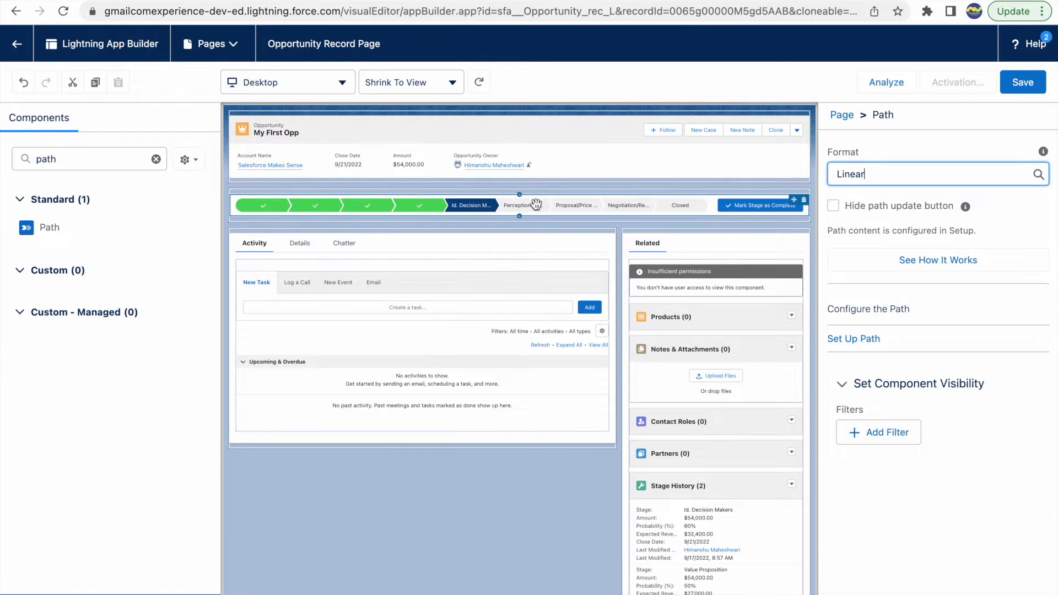
- Hide the path update button on the Path component and open Path Settings in Setup
{"action": "left_click", "coordinate": [833, 208]}
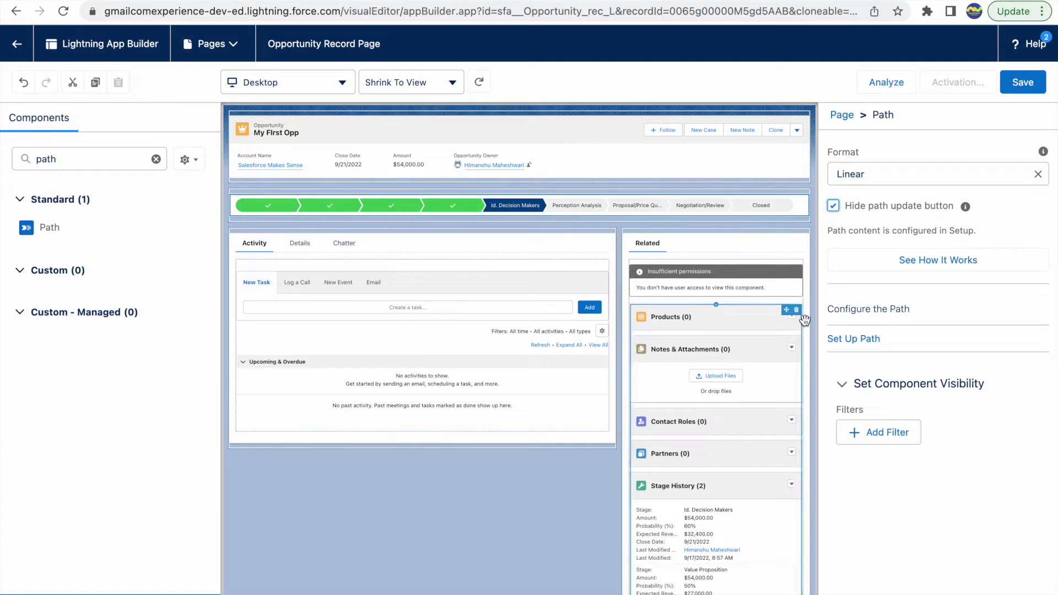
{"action": "left_click", "coordinate": [846, 338]}
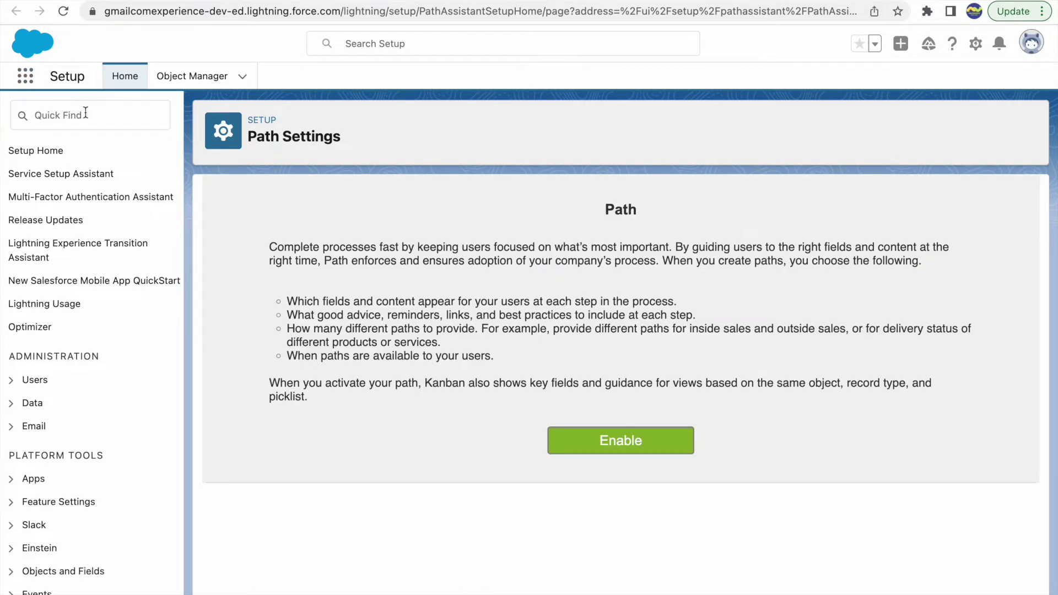
{"action": "left_click", "coordinate": [78, 117]}
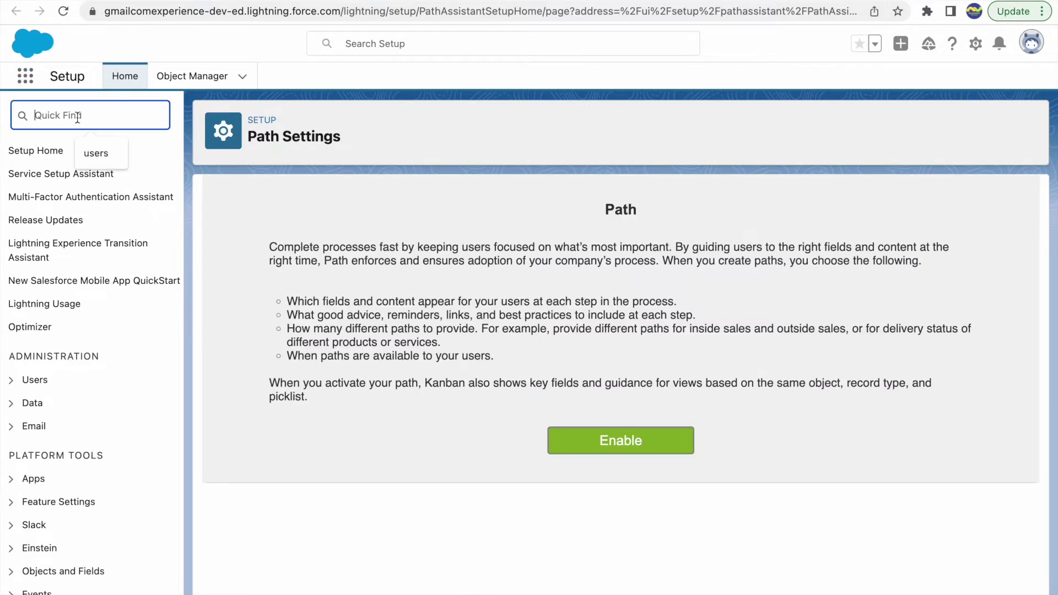
{"action": "type", "text": "path"}
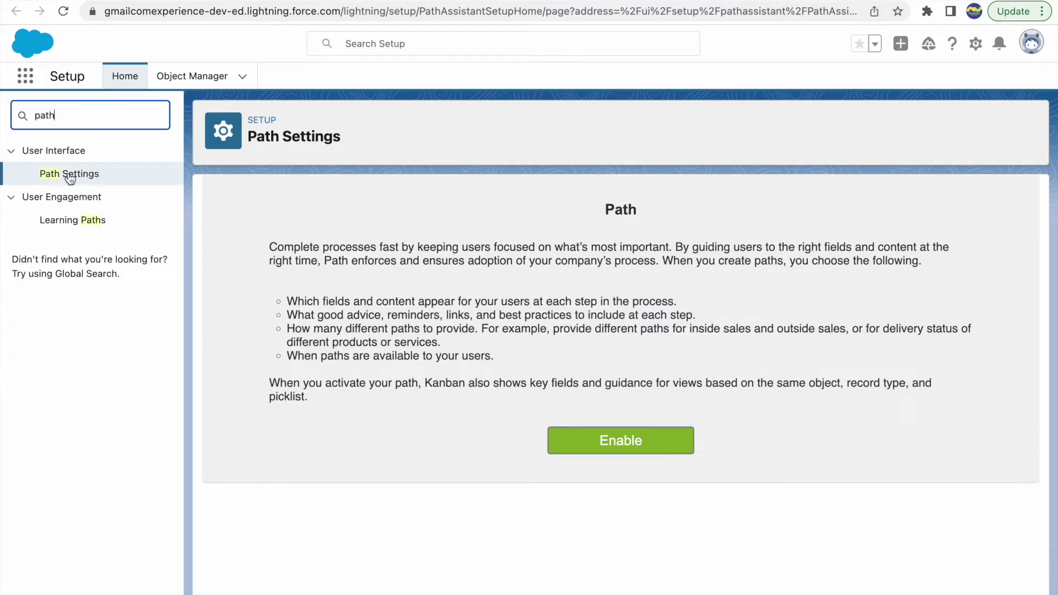
{"action": "left_click", "coordinate": [86, 179]}
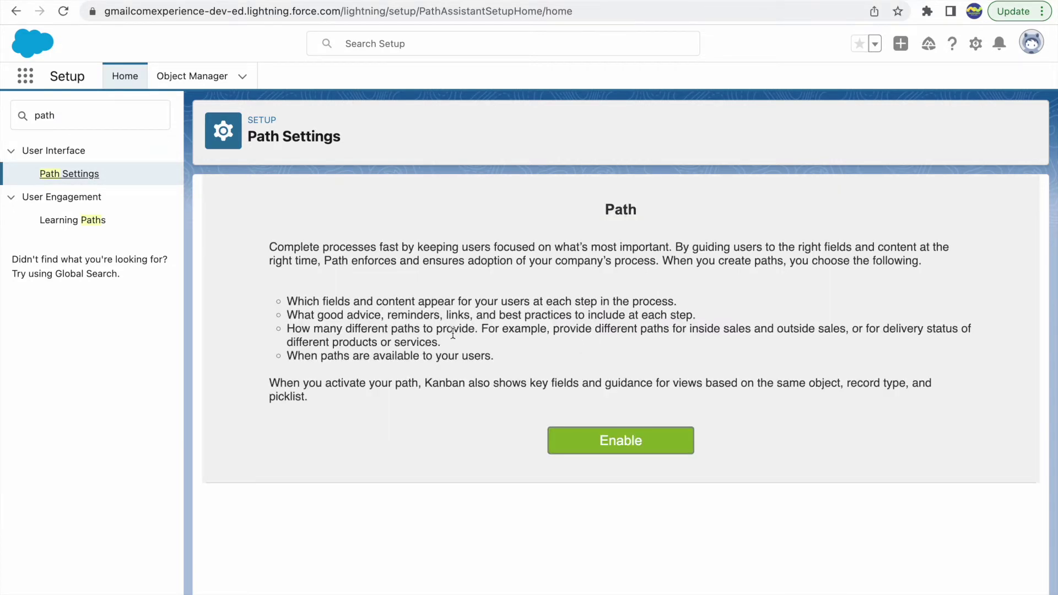
- Enable Path for the org and start creating a new path
{"action": "left_click", "coordinate": [635, 452]}
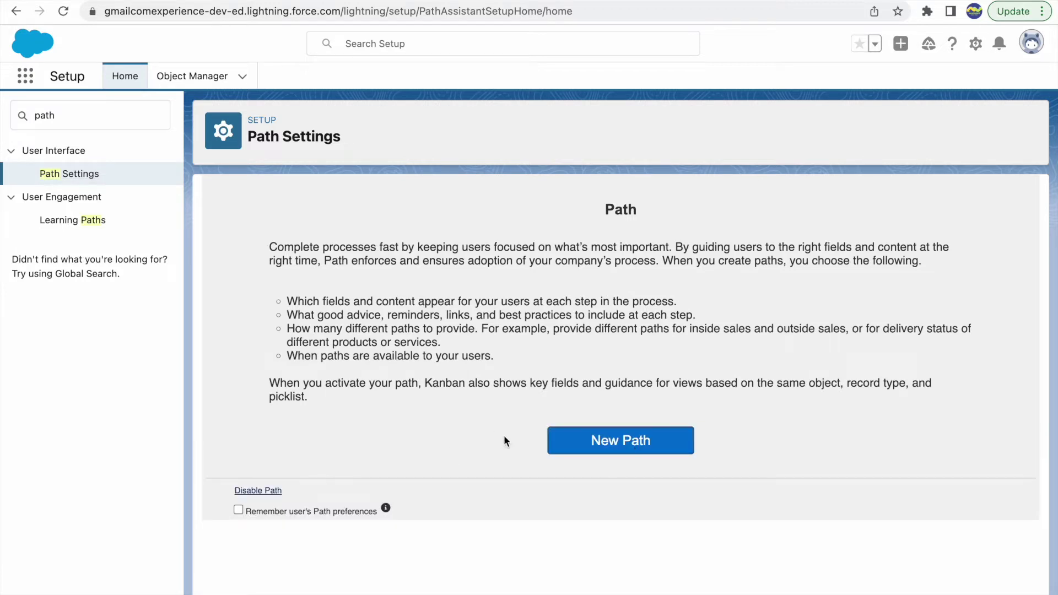
{"action": "left_click", "coordinate": [239, 508]}
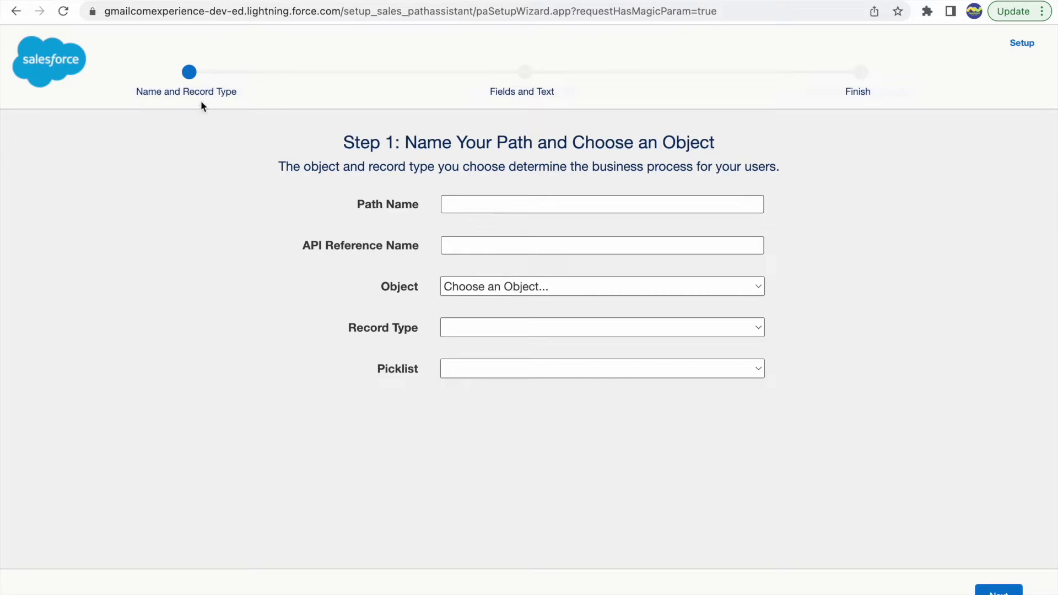
- Name the new path Lead Path, with Lead_Path as its API reference name
{"action": "left_click", "coordinate": [469, 201]}
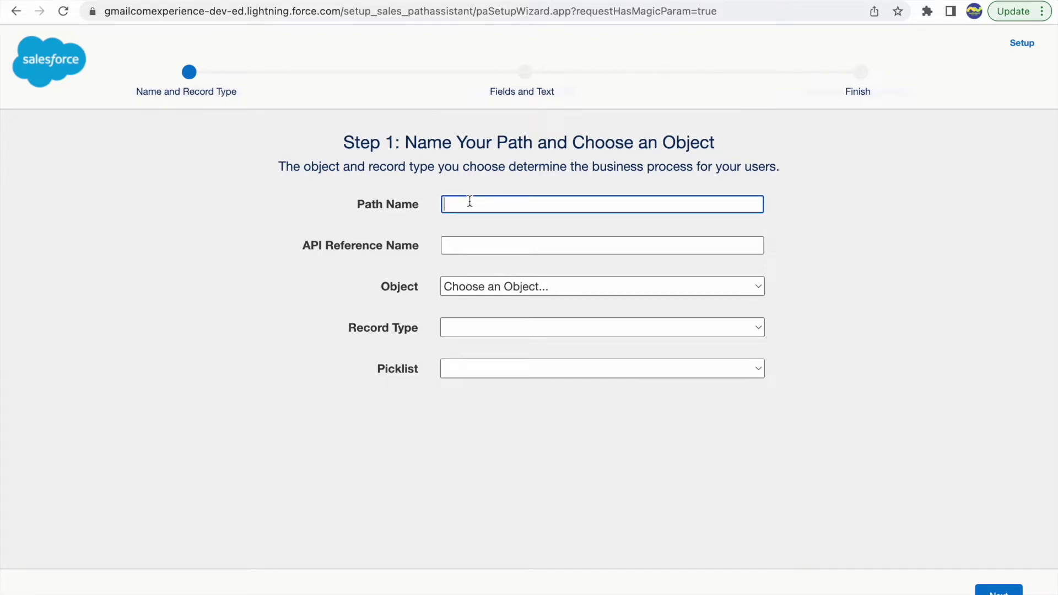
{"action": "type", "text": "Opportun"}
{"action": "key", "text": "BackSpace"}
{"action": "key", "text": "BackSpace"}
{"action": "key", "text": "BackSpace"}
{"action": "key", "text": "BackSpace"}
{"action": "key", "text": "BackSpace"}
{"action": "key", "text": "BackSpace"}
{"action": "key", "text": "BackSpace"}
{"action": "type", "text": "Lead Path"}
{"action": "key", "text": "Tab"}
{"action": "left_click", "coordinate": [512, 246]}
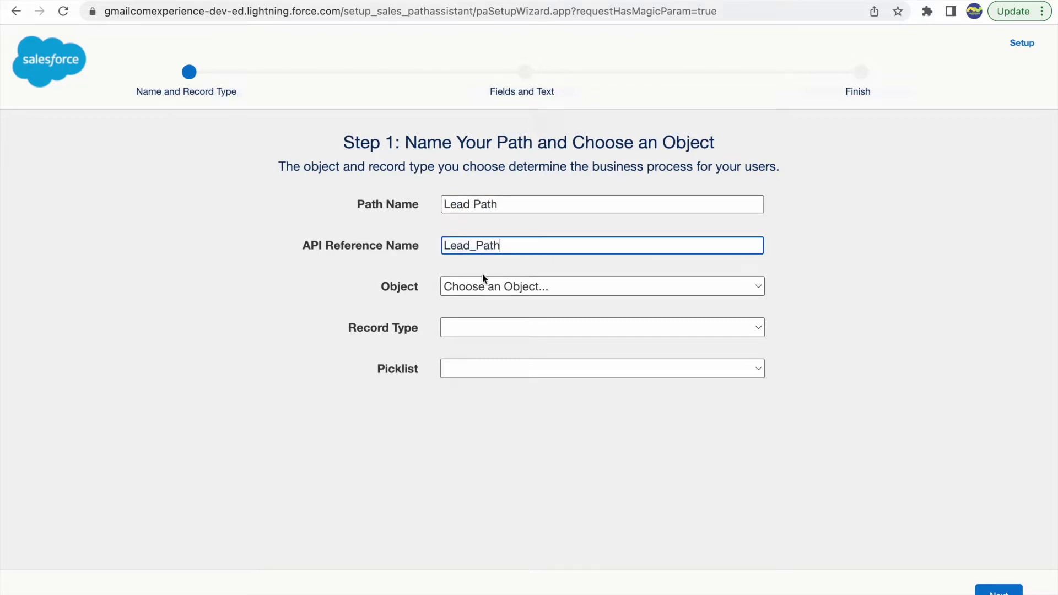
- Set the path's object to Lead and keep --Master-- as the record type
{"action": "left_click", "coordinate": [488, 284]}
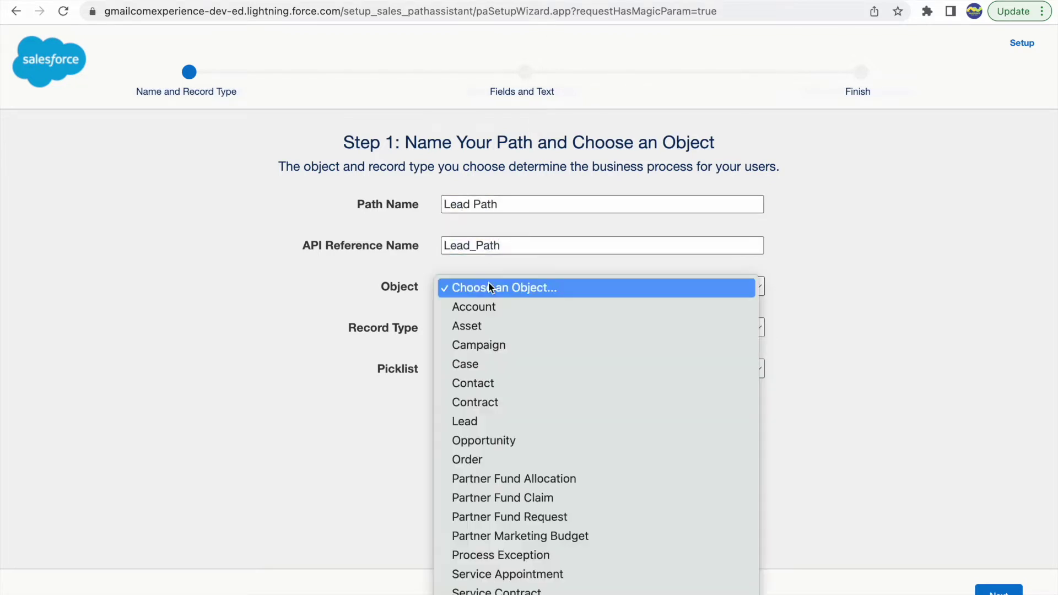
{"action": "left_click", "coordinate": [492, 422]}
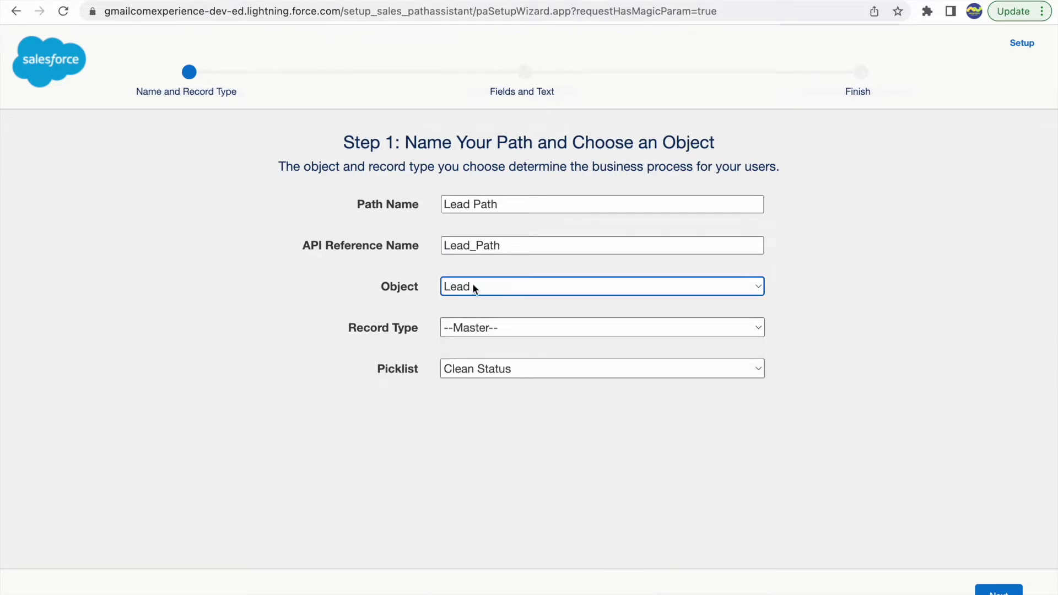
{"action": "left_click", "coordinate": [490, 332]}
{"action": "left_click", "coordinate": [409, 327]}
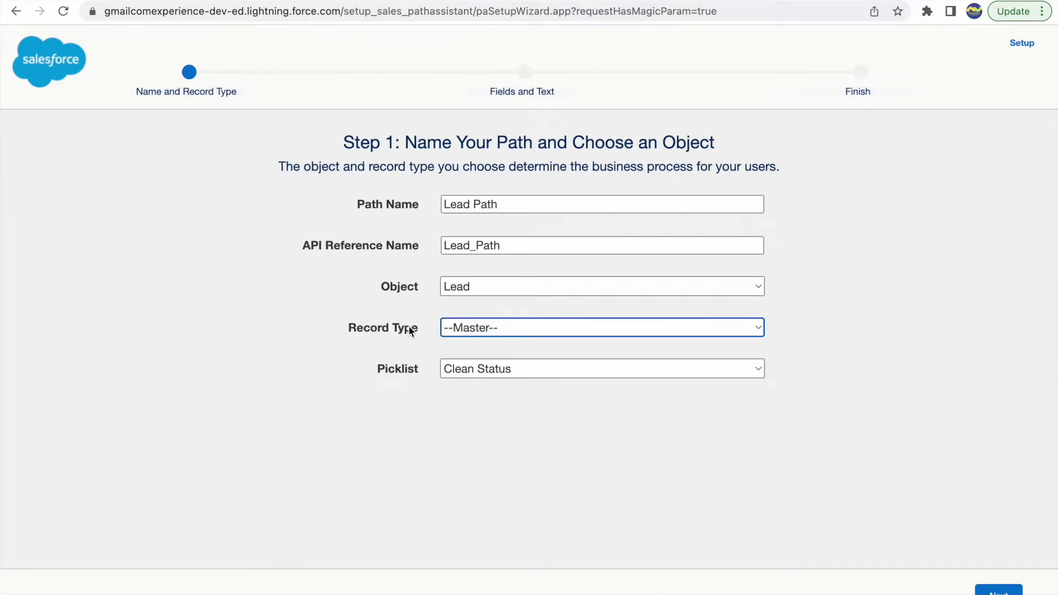
{"action": "left_click", "coordinate": [453, 331]}
{"action": "left_click", "coordinate": [358, 345]}
- Review the Lead fields offered as the path's picklist
{"action": "left_click", "coordinate": [475, 367]}
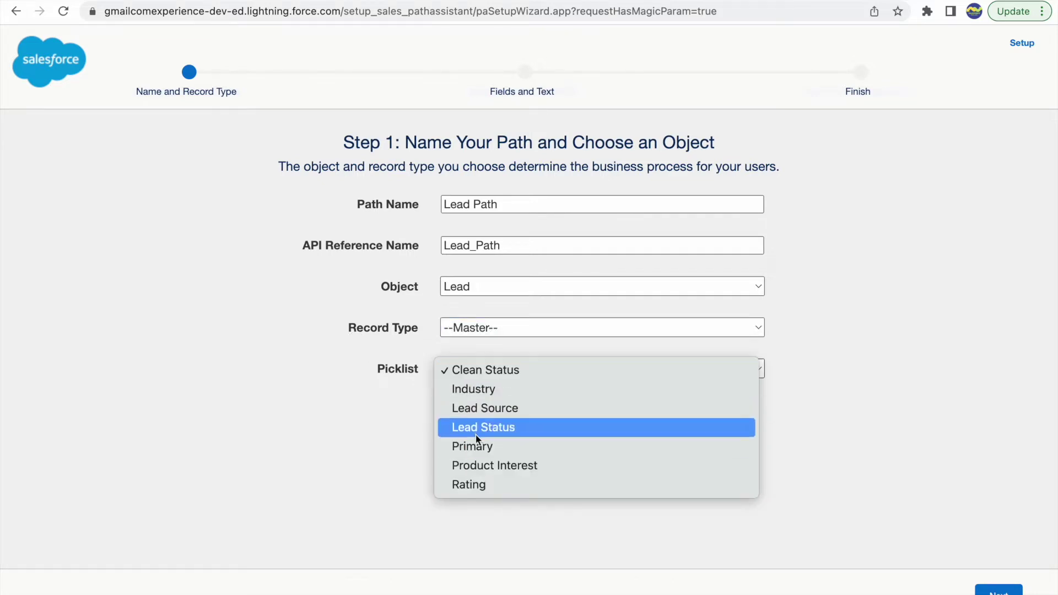
{"action": "left_click", "coordinate": [397, 370]}
{"action": "double_click", "coordinate": [399, 369]}
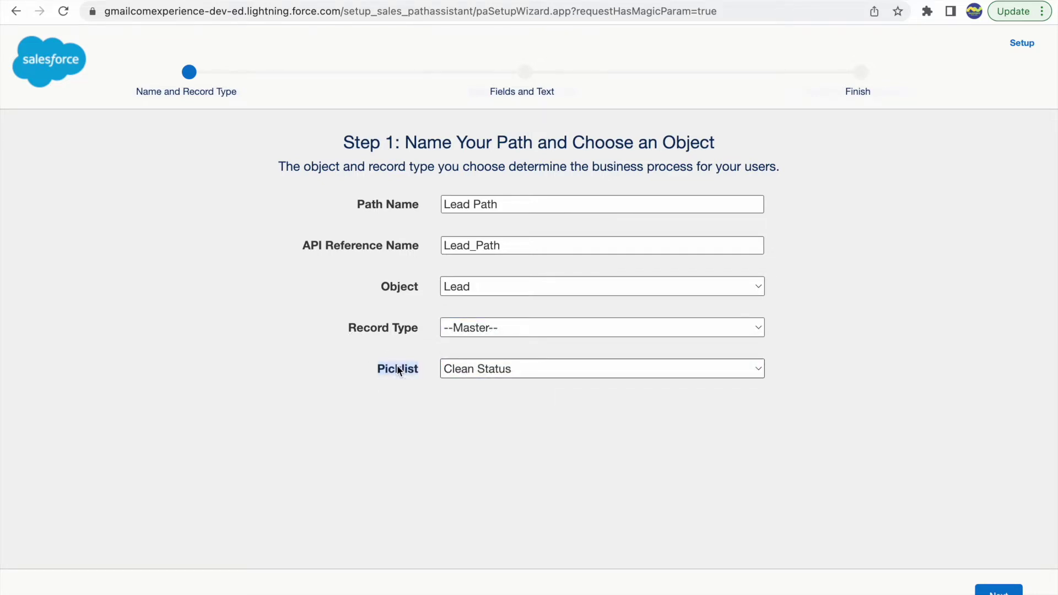
- Choose Lead Status as the path's picklist and continue to the fields and guidance stage
{"action": "left_click", "coordinate": [463, 370]}
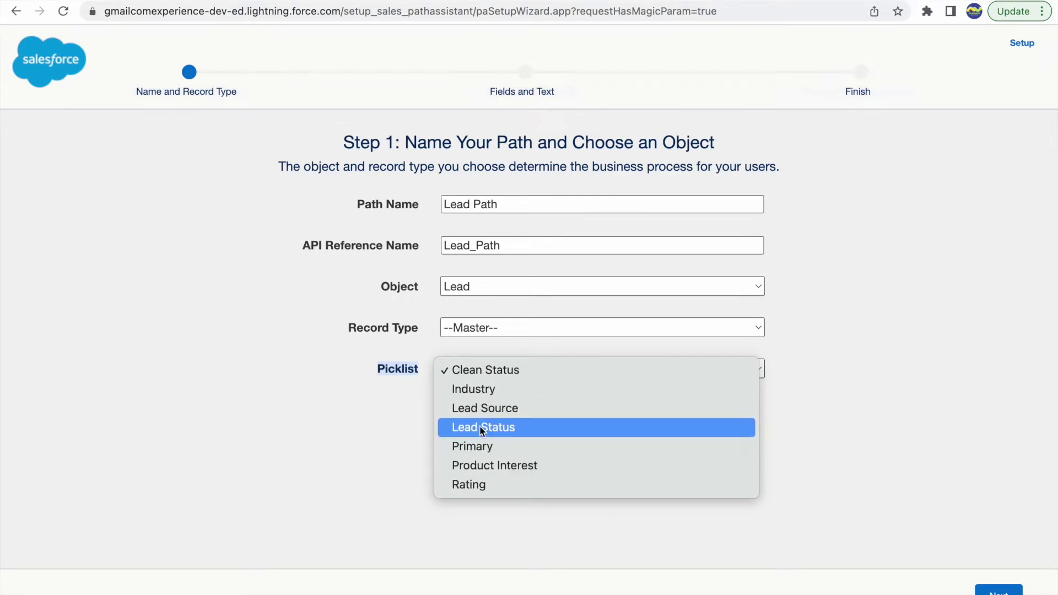
{"action": "key", "text": "Escape"}
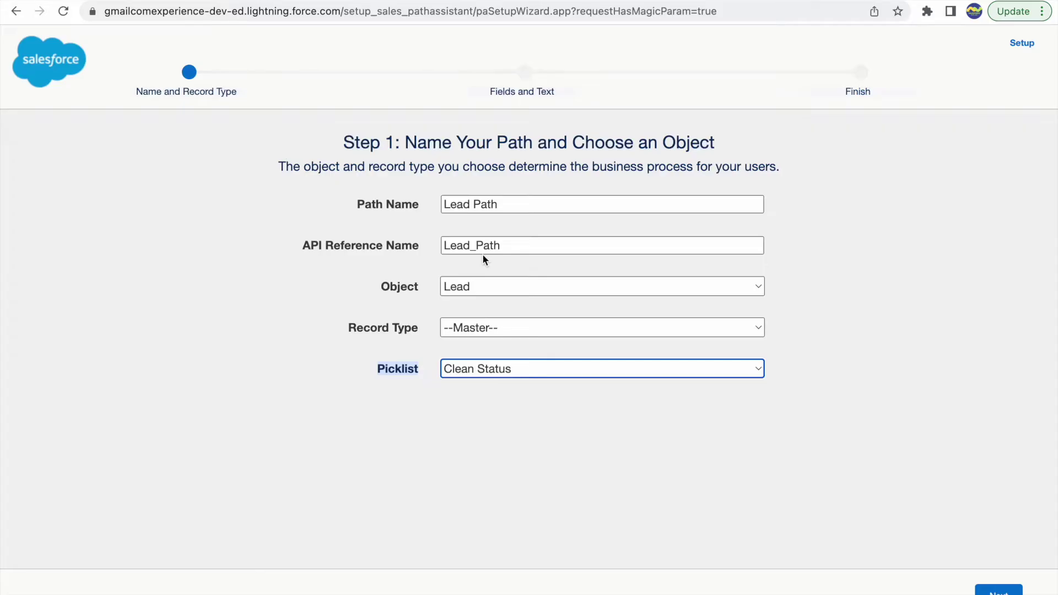
{"action": "left_click", "coordinate": [473, 369]}
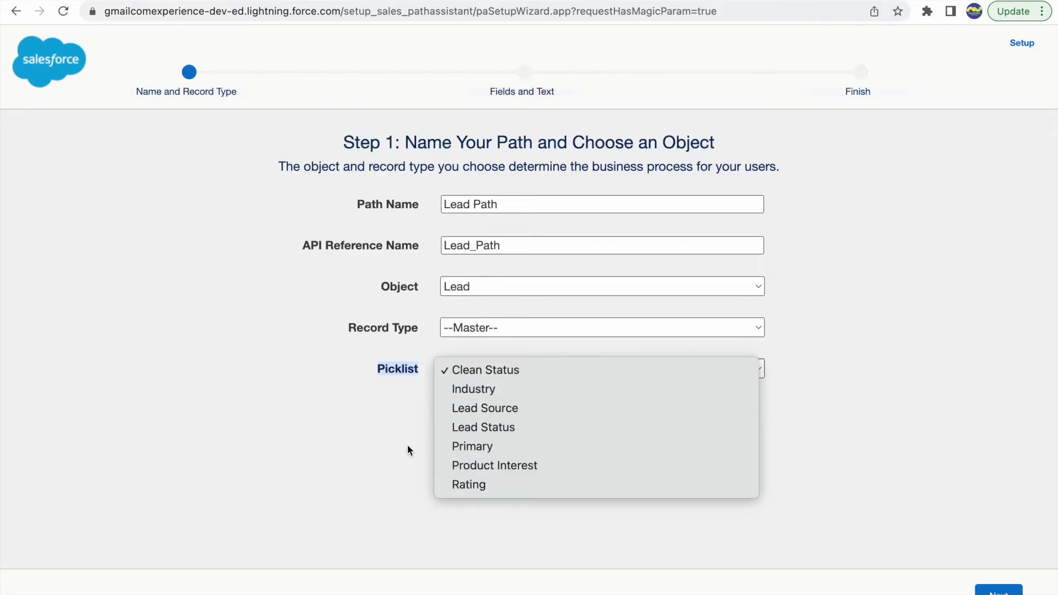
{"action": "left_click", "coordinate": [369, 408]}
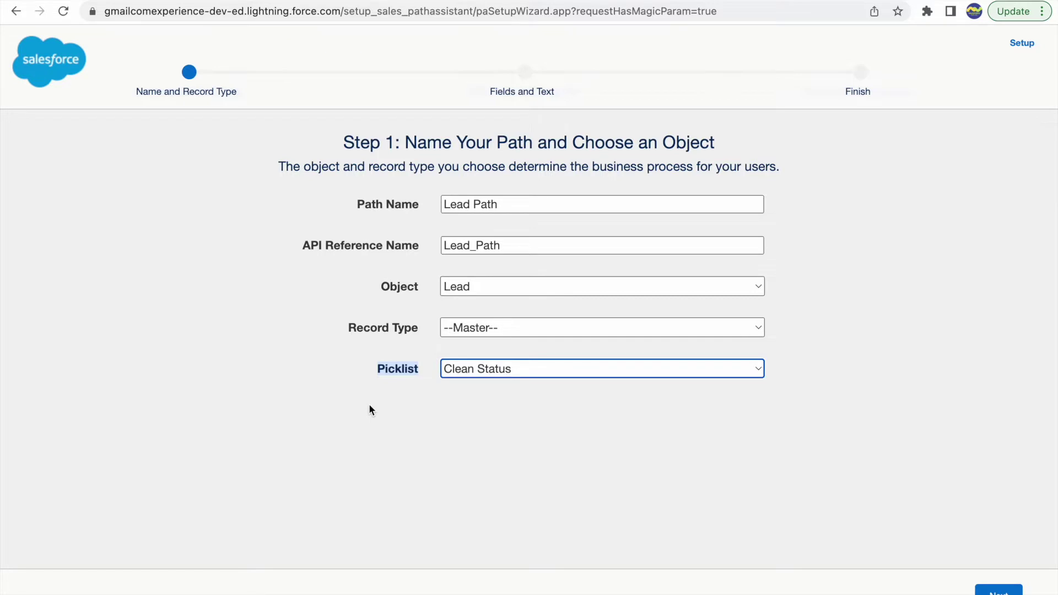
{"action": "left_click", "coordinate": [511, 368]}
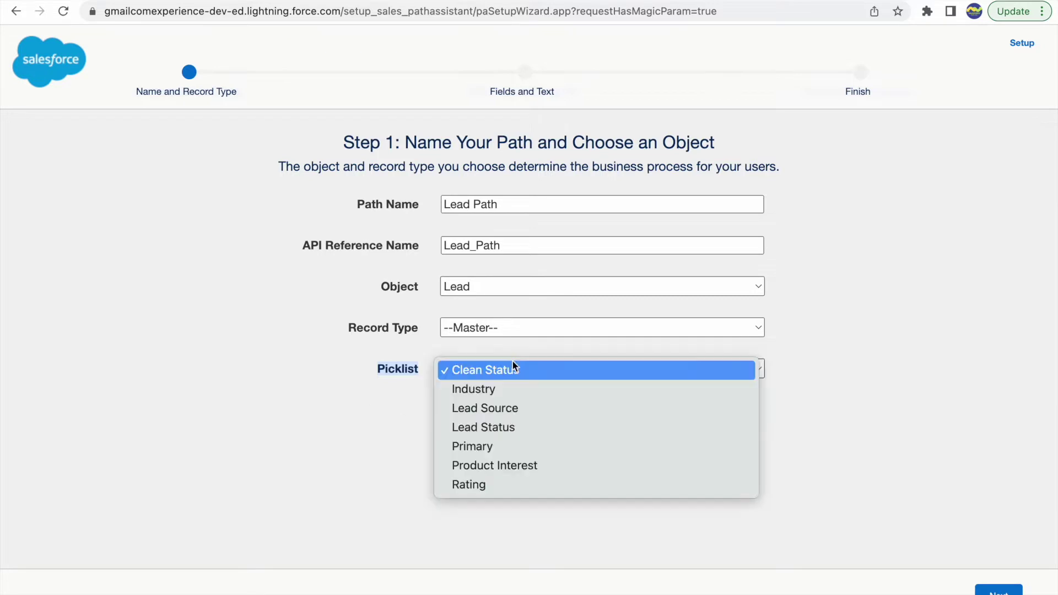
{"action": "left_click", "coordinate": [503, 430]}
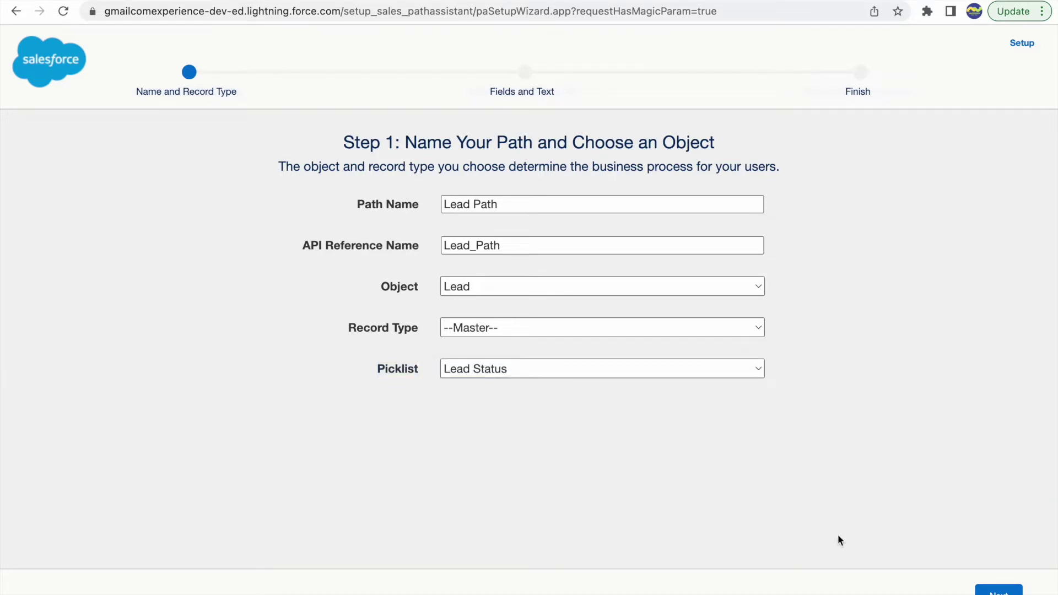
{"action": "left_click", "coordinate": [999, 590]}
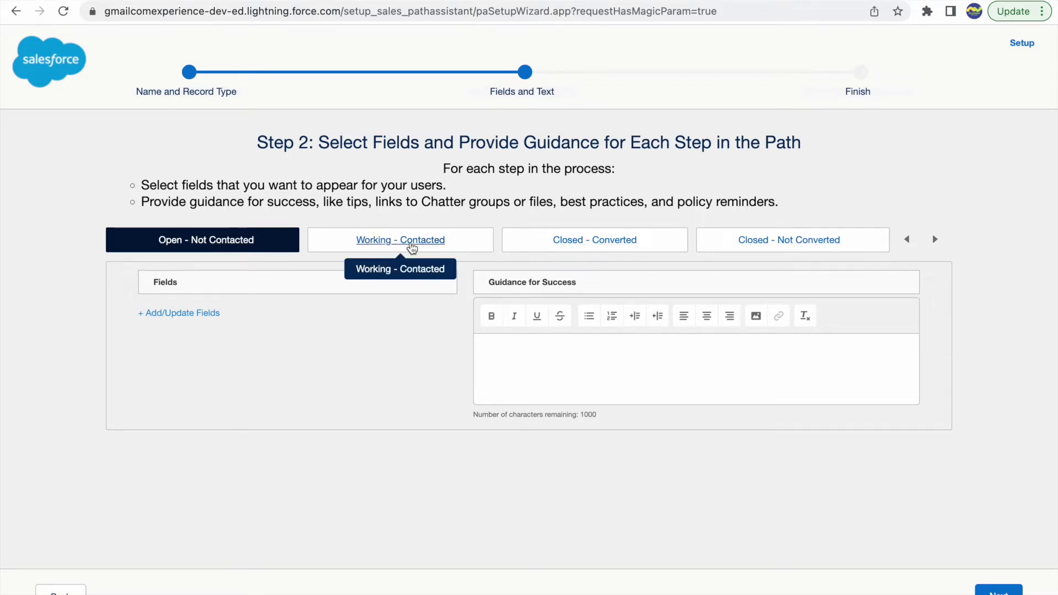
- Look through the lead status steps that make up the path, ending back at Open - Not Contacted
{"action": "left_click", "coordinate": [935, 240]}
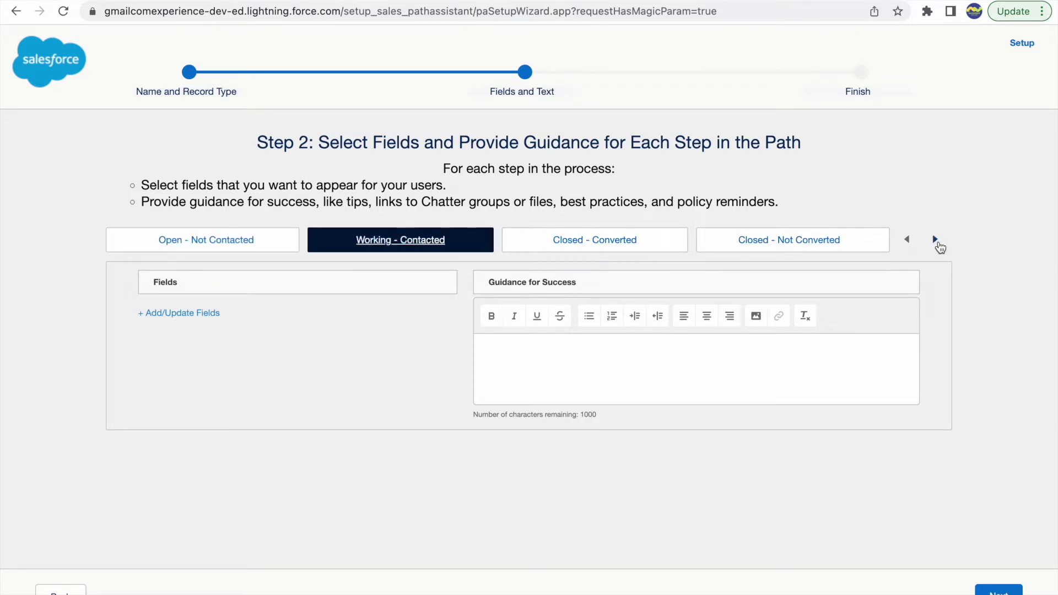
{"action": "left_click", "coordinate": [935, 240]}
{"action": "left_click", "coordinate": [935, 240]}
{"action": "left_click", "coordinate": [907, 240]}
{"action": "left_click", "coordinate": [907, 241]}
{"action": "left_click", "coordinate": [906, 240]}
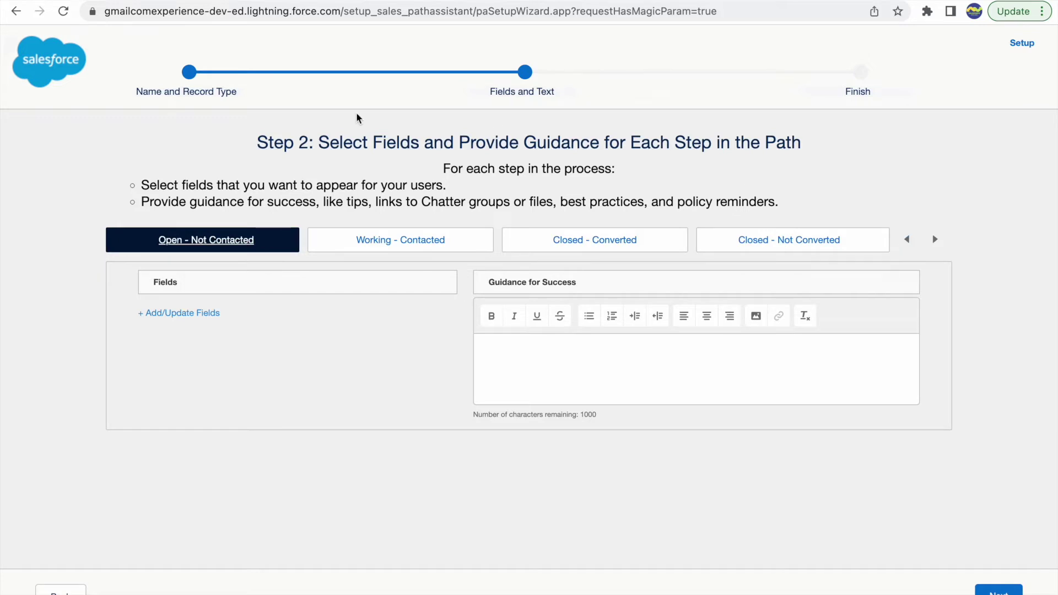
- Switch to the Sales app, show the All Open Leads list and open the Jackson Controls lead
{"action": "left_click", "coordinate": [106, 1]}
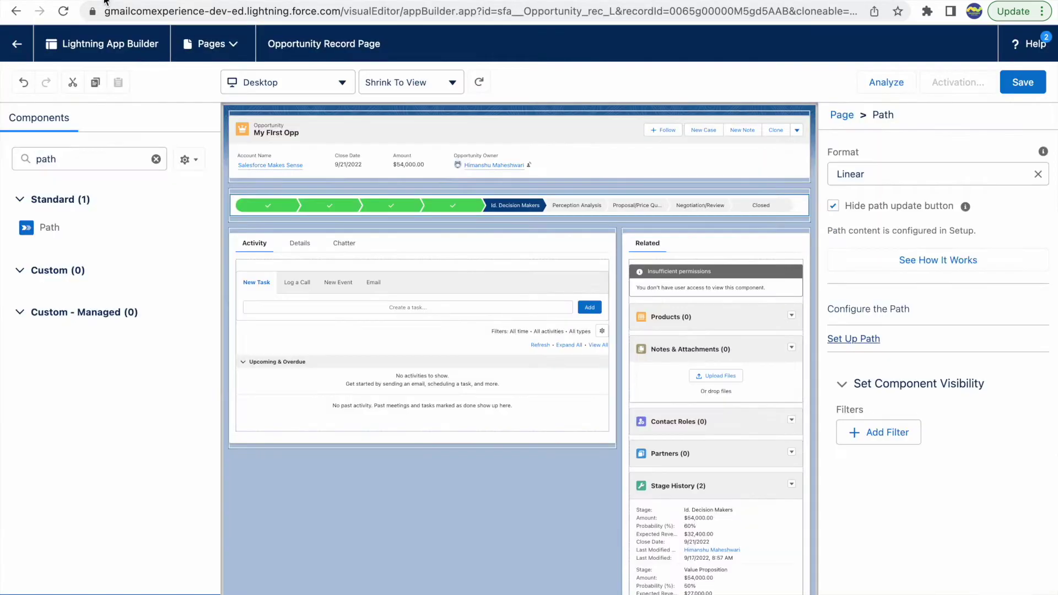
{"action": "left_click", "coordinate": [22, 46]}
{"action": "left_click", "coordinate": [578, 235]}
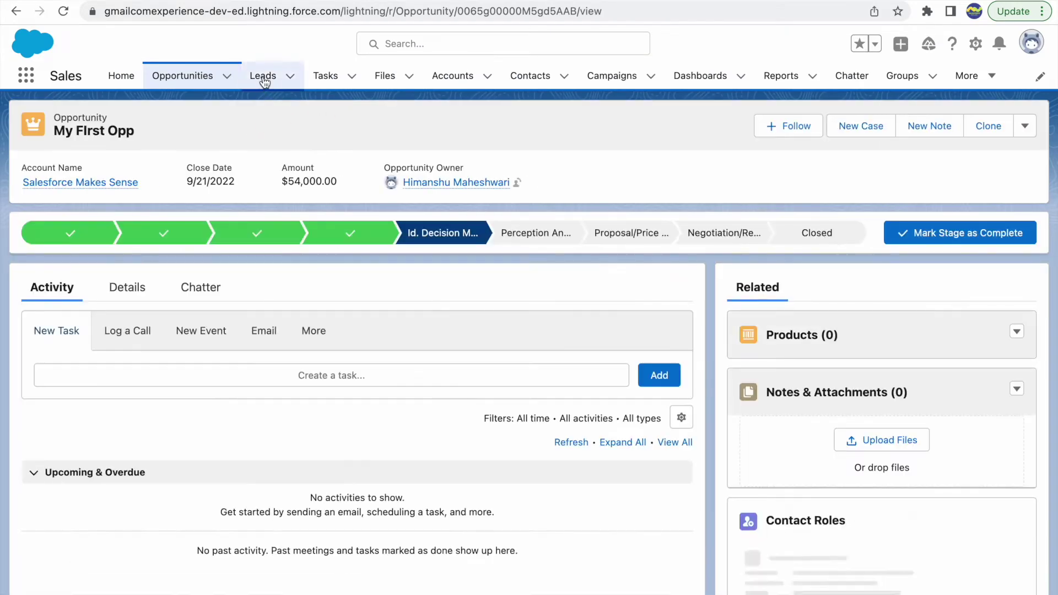
{"action": "left_click", "coordinate": [263, 77]}
{"action": "left_click", "coordinate": [125, 135]}
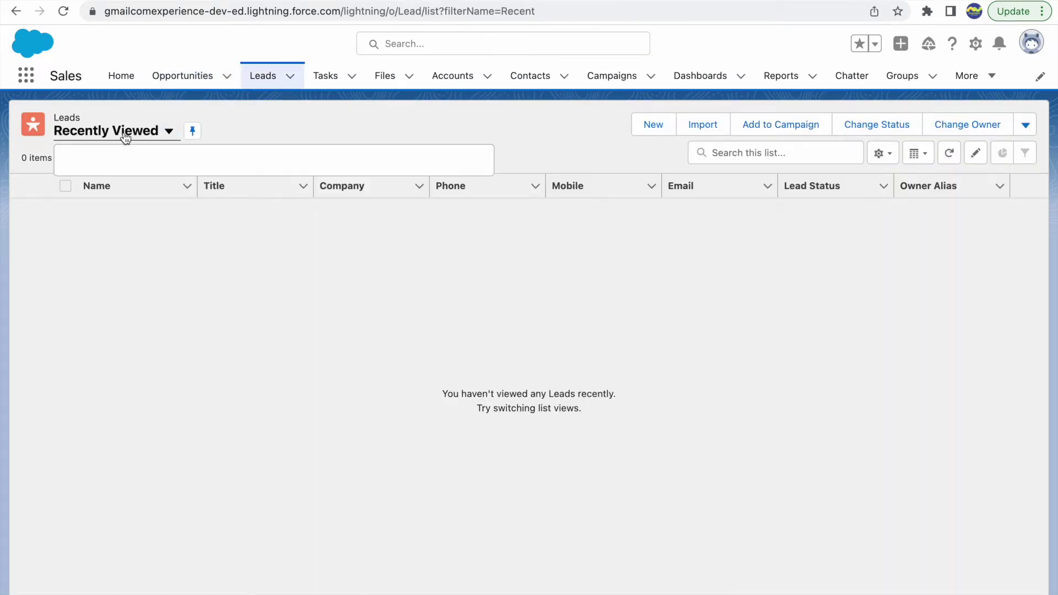
{"action": "left_click", "coordinate": [114, 194]}
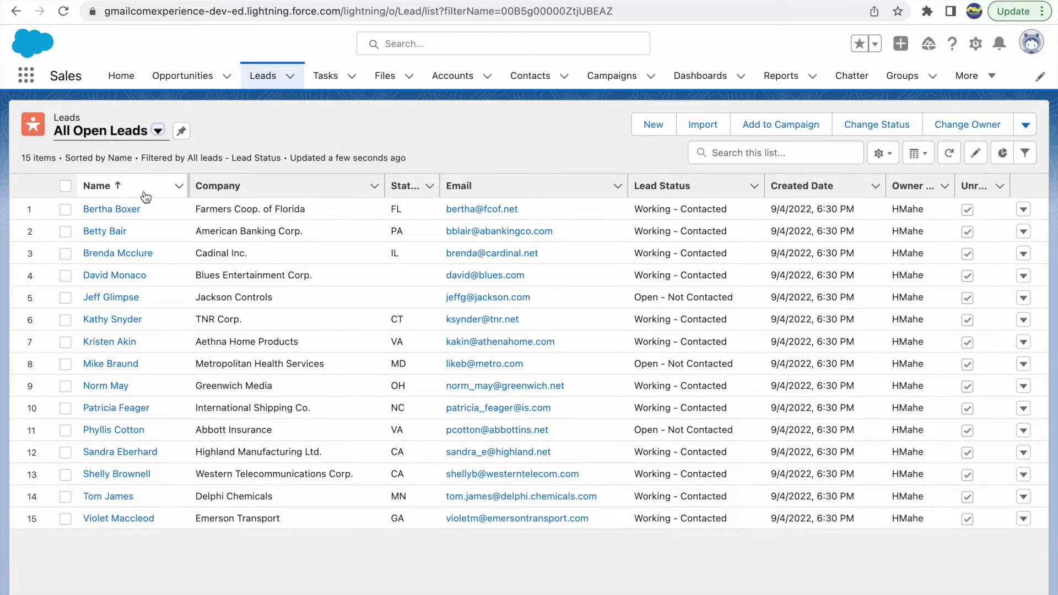
{"action": "left_click", "coordinate": [104, 299]}
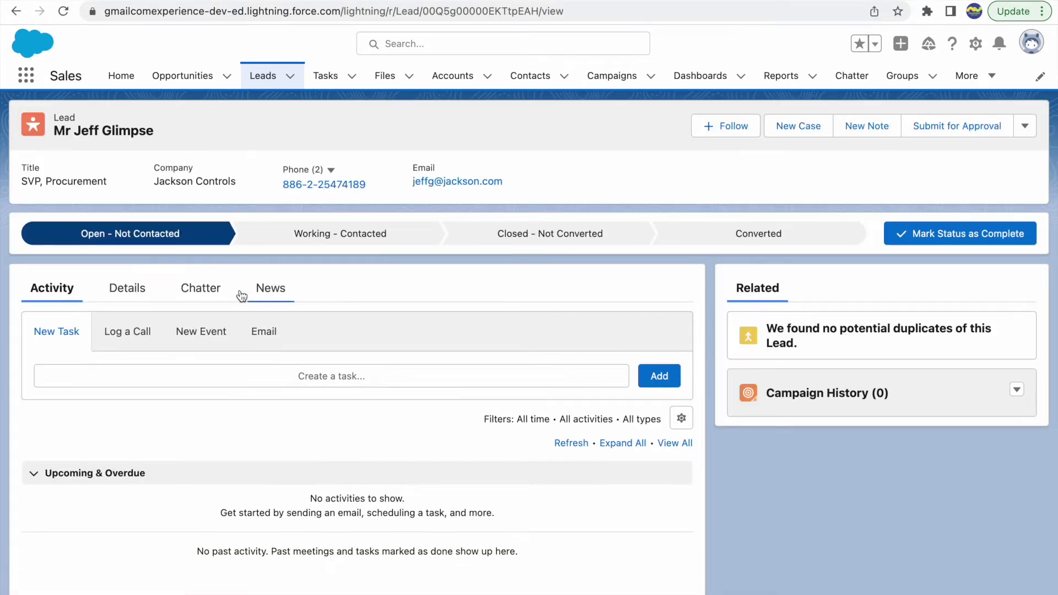
- Examine the lead's details and the values offered for its Lead Status field
{"action": "left_click", "coordinate": [112, 289]}
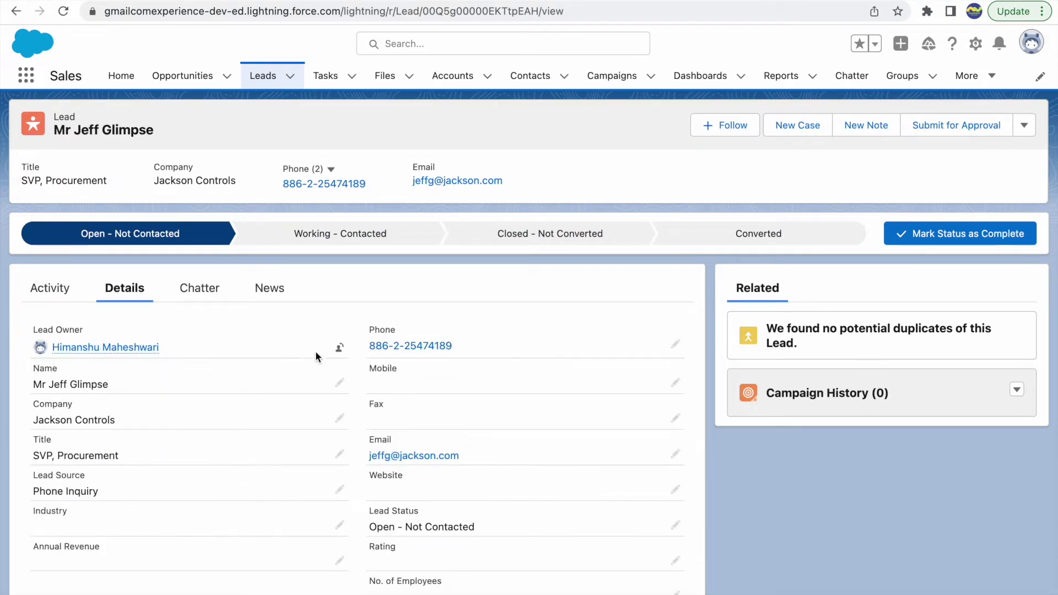
{"action": "scroll", "coordinate": [540, 494], "scroll_direction": "down", "scroll_amount": 3}
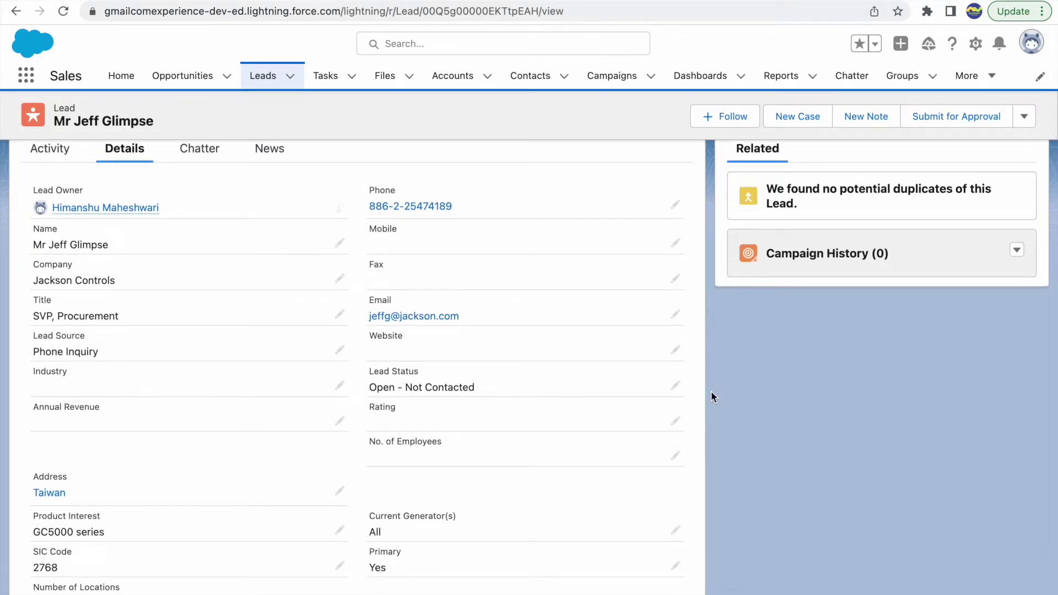
{"action": "left_click", "coordinate": [675, 386]}
{"action": "left_click", "coordinate": [464, 405]}
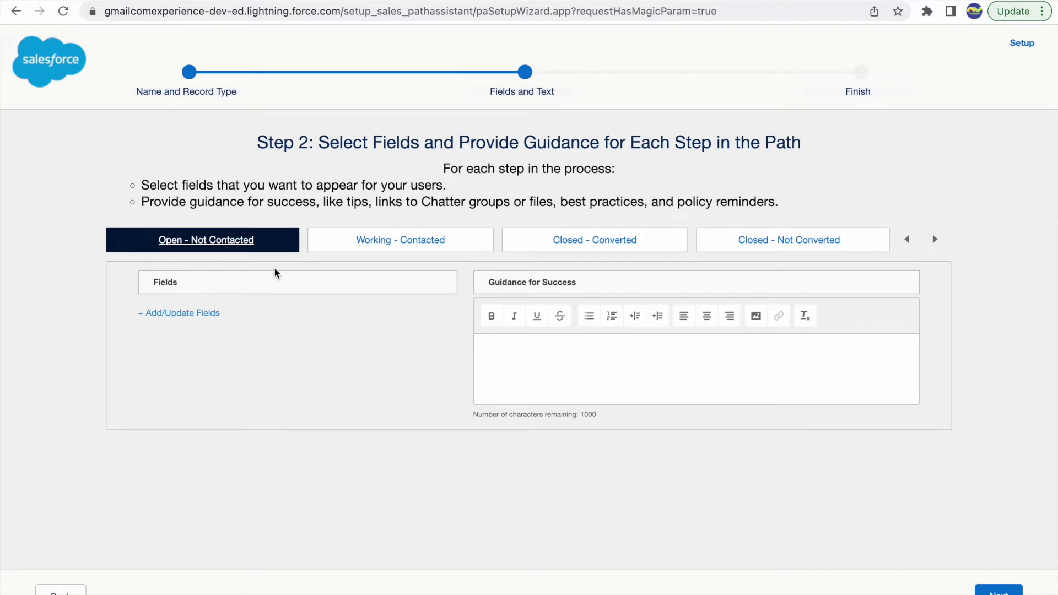
- Write the Working - Contacted guidance: "Great, you just need to push the client a bit harder to win this deal."
{"action": "left_click", "coordinate": [369, 240]}
{"action": "left_click", "coordinate": [538, 241]}
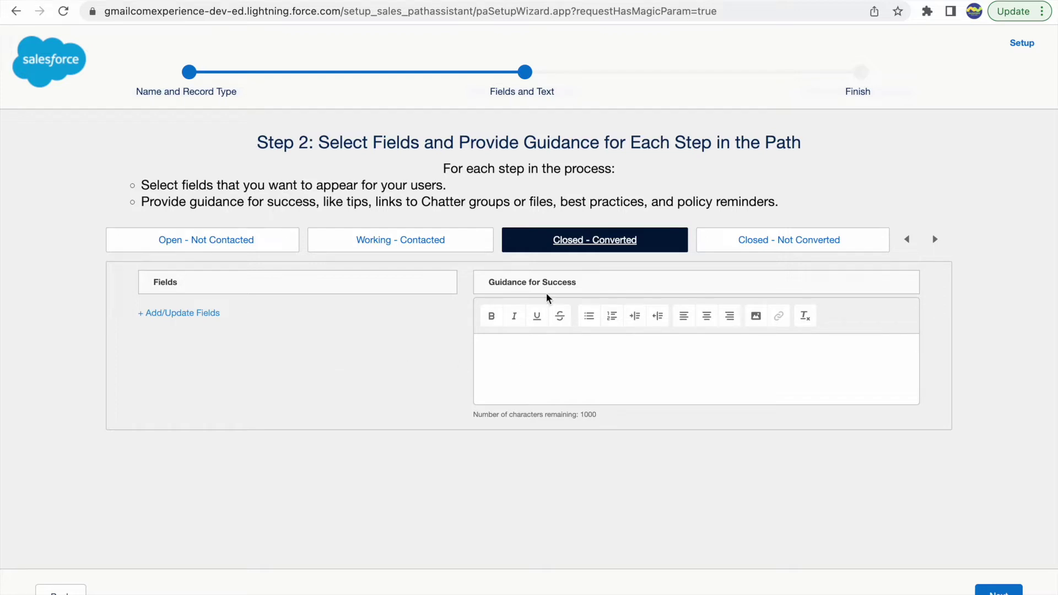
{"action": "left_click", "coordinate": [531, 349]}
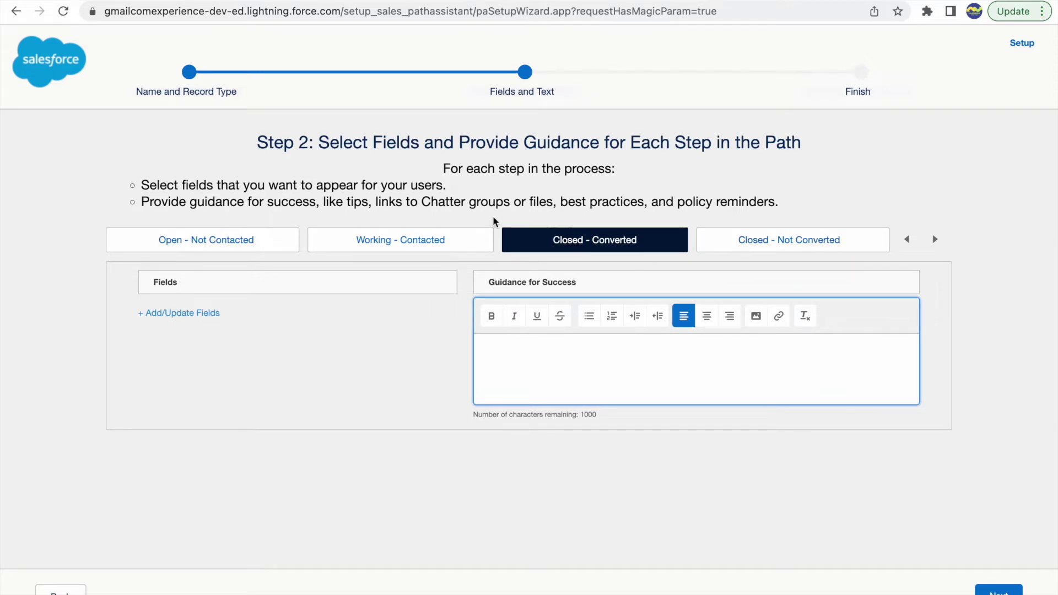
{"action": "left_click", "coordinate": [422, 239]}
{"action": "left_click", "coordinate": [539, 357]}
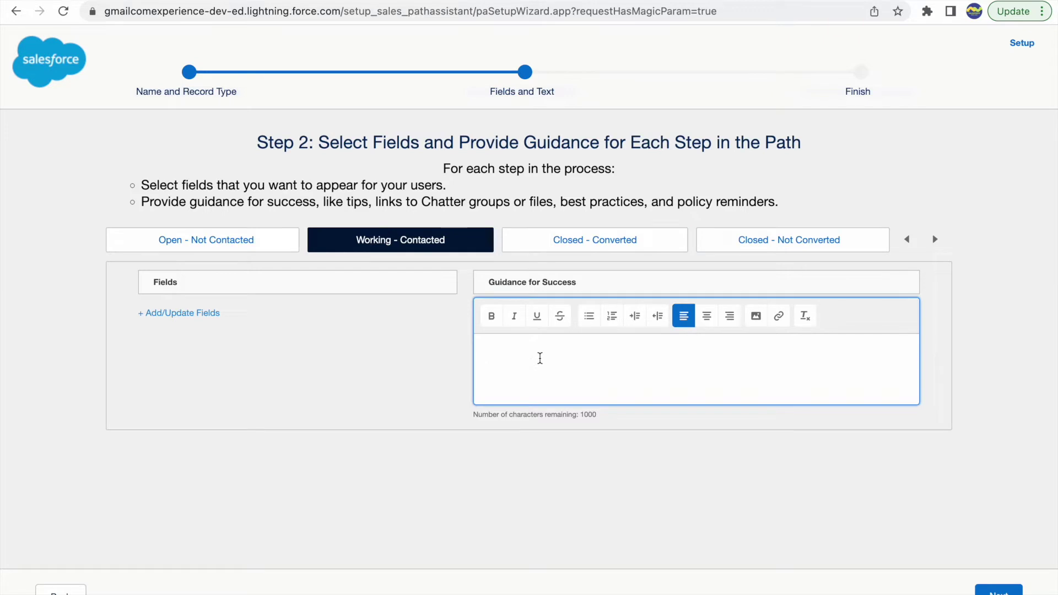
{"action": "type", "text": "Great, you just need"}
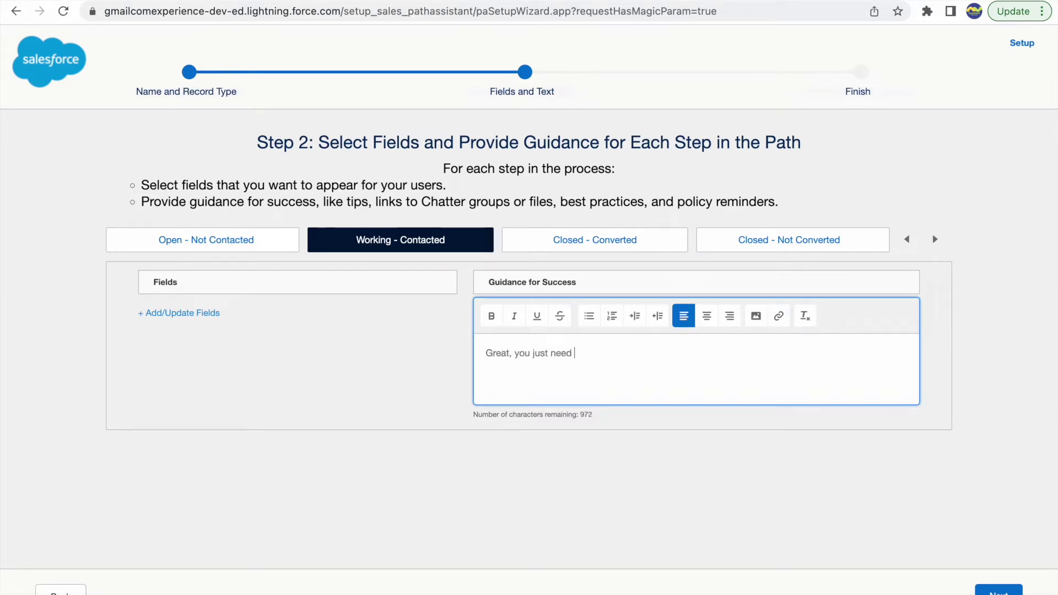
{"action": "type", "text": " to push the client a bit hard"}
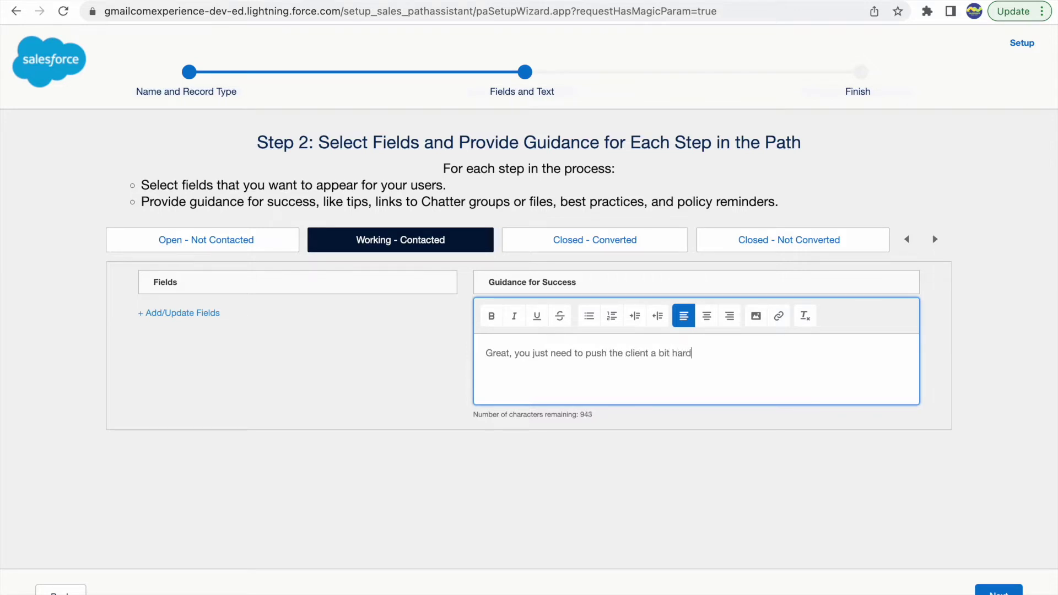
{"action": "type", "text": "er to win this deal."}
- Add the Annual Revenue and Clean Status fields to the Working - Contacted step and save
{"action": "left_click", "coordinate": [188, 314]}
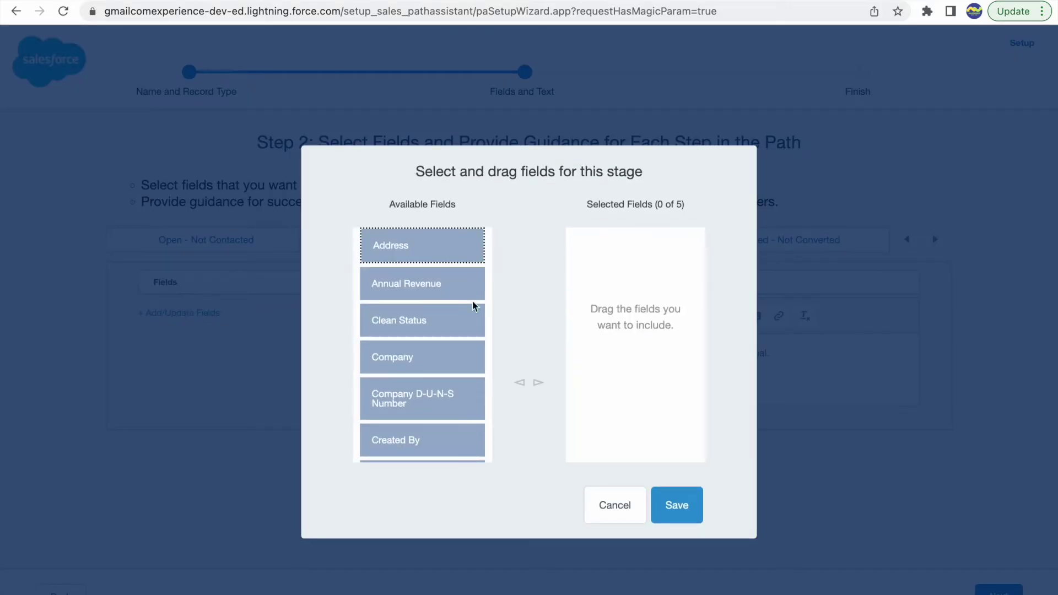
{"action": "left_click_drag", "start_coordinate": [408, 286], "coordinate": [635, 277]}
{"action": "left_click", "coordinate": [411, 282]}
{"action": "left_click_drag", "start_coordinate": [411, 283], "coordinate": [599, 301]}
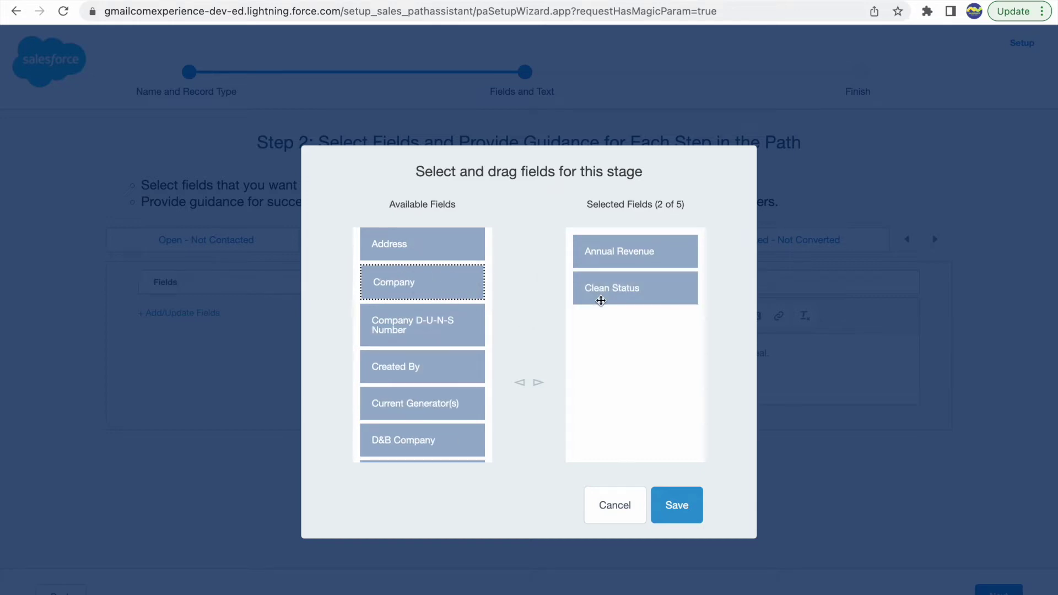
{"action": "left_click", "coordinate": [677, 504]}
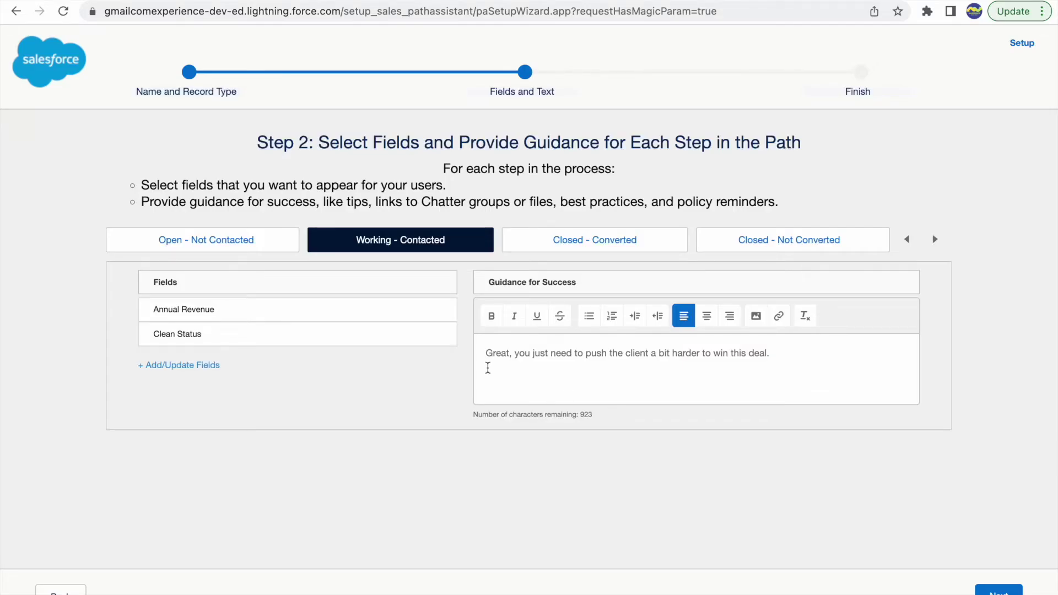
- Add the Annual Revenue field to the Closed - Converted step and save the selection
{"action": "left_click", "coordinate": [603, 244]}
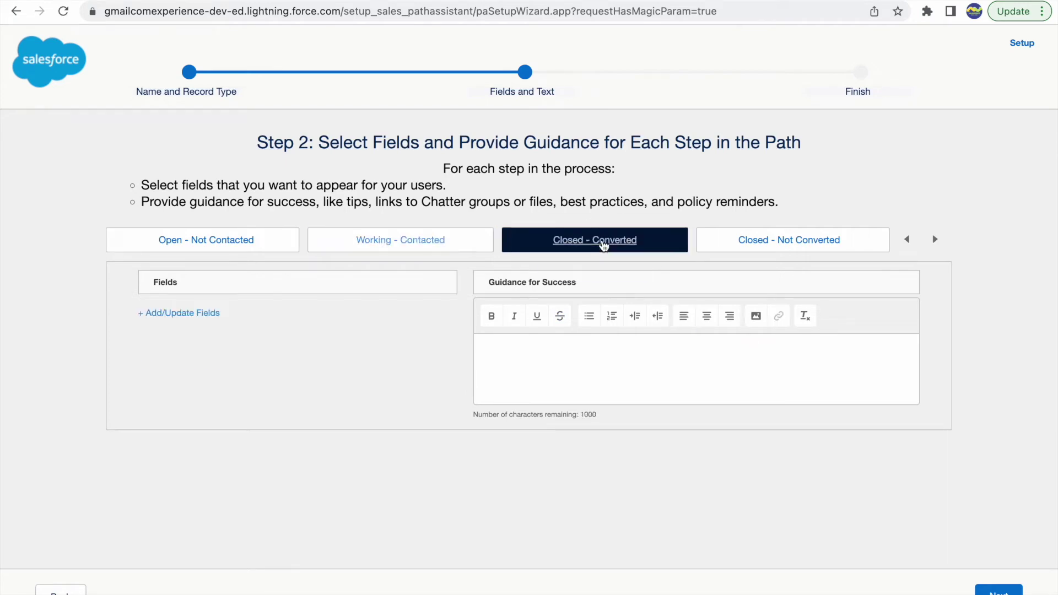
{"action": "left_click", "coordinate": [178, 313]}
{"action": "left_click_drag", "start_coordinate": [412, 287], "coordinate": [422, 382]}
{"action": "scroll", "coordinate": [422, 382], "scroll_direction": "down", "scroll_amount": 6}
{"action": "scroll", "coordinate": [424, 382], "scroll_direction": "down", "scroll_amount": 6}
{"action": "scroll", "coordinate": [424, 382], "scroll_direction": "down", "scroll_amount": 8}
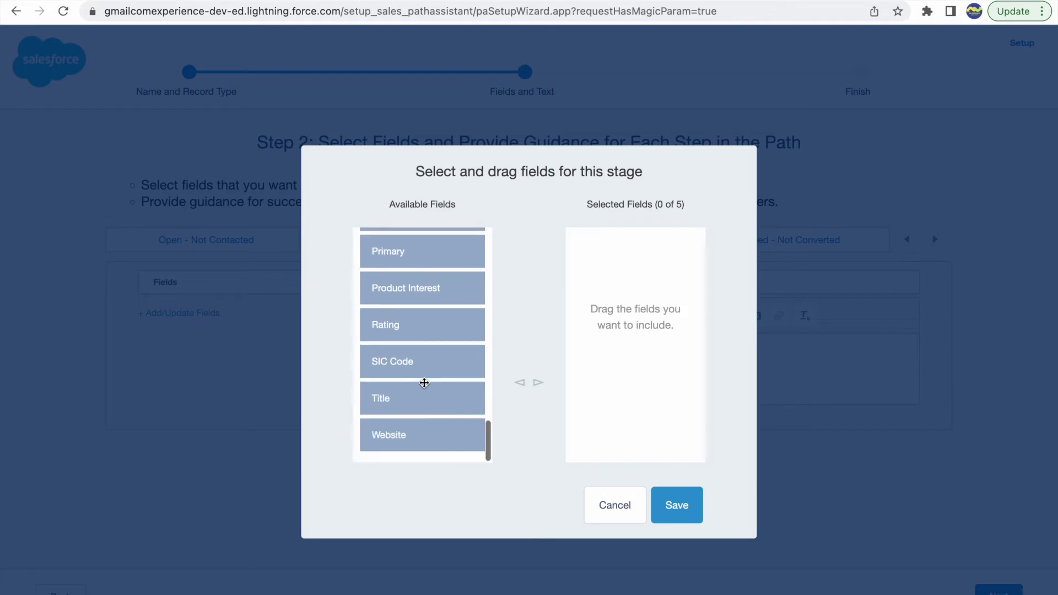
{"action": "scroll", "coordinate": [424, 382], "scroll_direction": "up", "scroll_amount": 20}
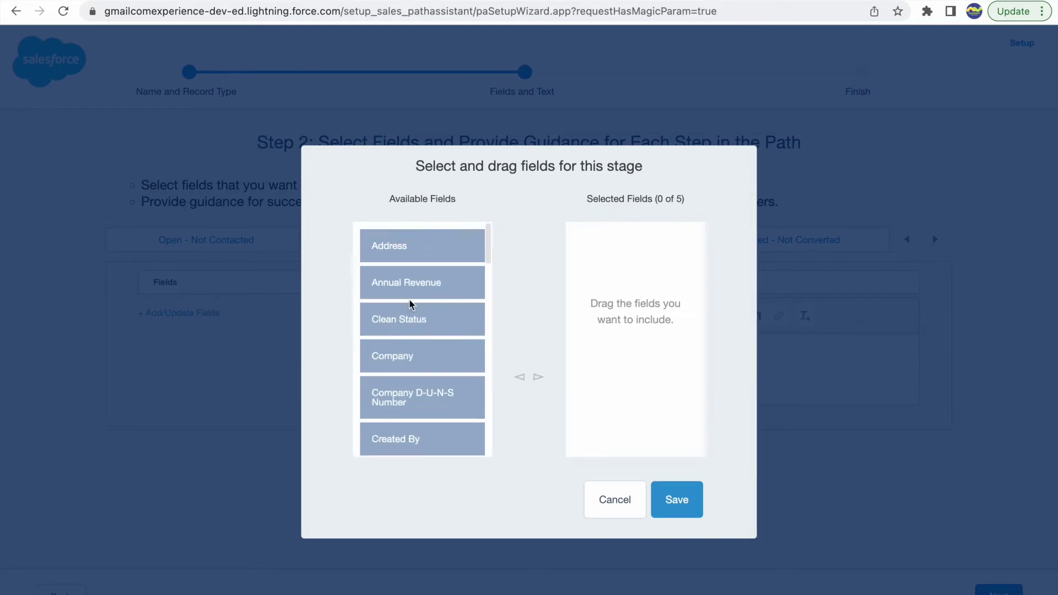
{"action": "left_click_drag", "start_coordinate": [401, 281], "coordinate": [633, 314]}
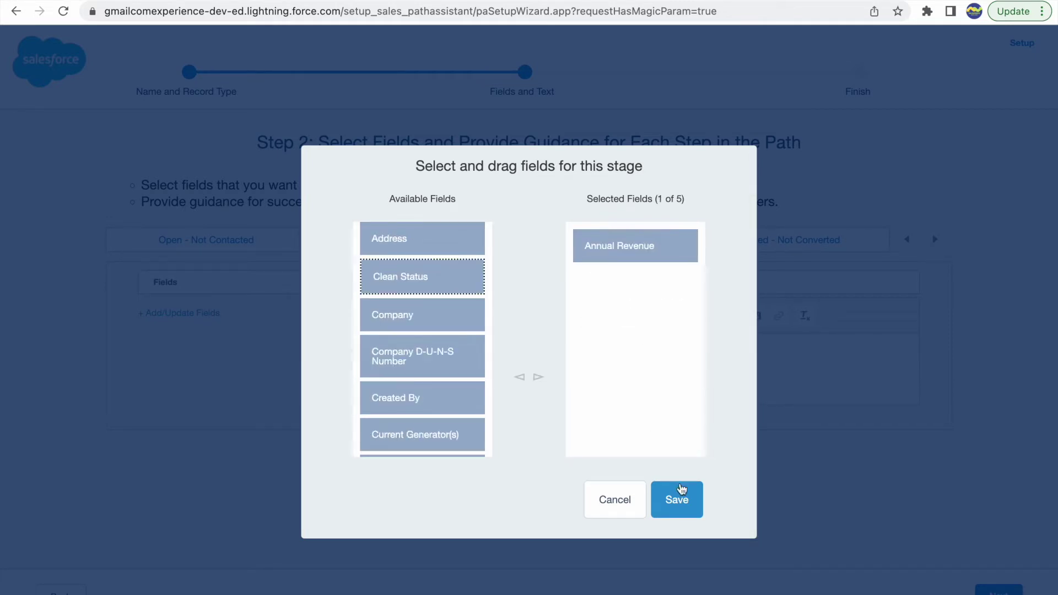
{"action": "left_click", "coordinate": [678, 497]}
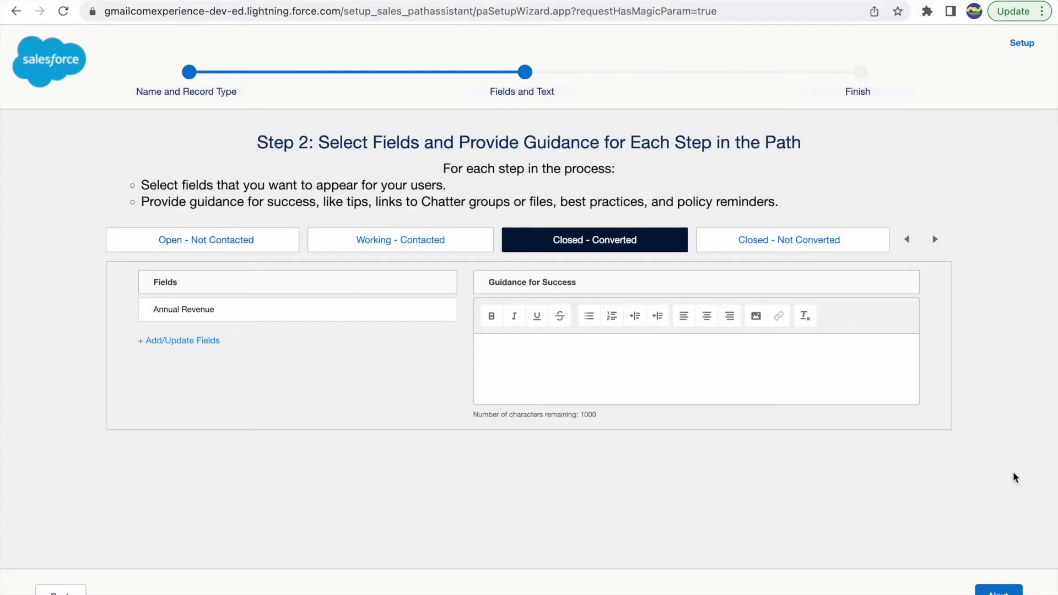
- Review the fields and guidance of the path's steps and continue to the activation stage
{"action": "left_click", "coordinate": [237, 242]}
{"action": "left_click", "coordinate": [397, 240]}
{"action": "left_click", "coordinate": [538, 242]}
{"action": "left_click", "coordinate": [385, 245]}
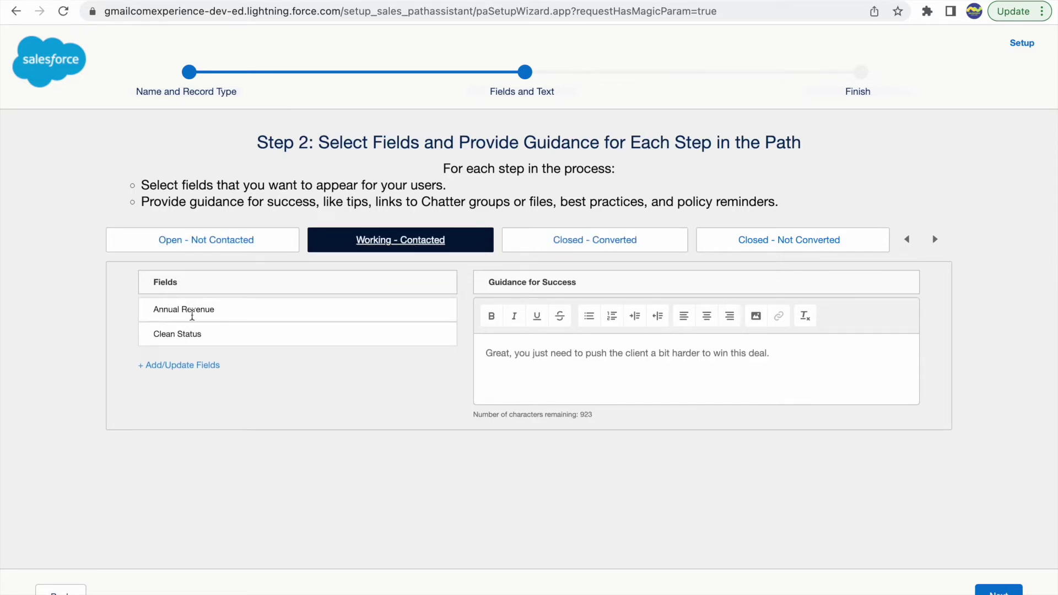
{"action": "left_click", "coordinate": [500, 353]}
{"action": "left_click_drag", "start_coordinate": [501, 353], "coordinate": [728, 353]}
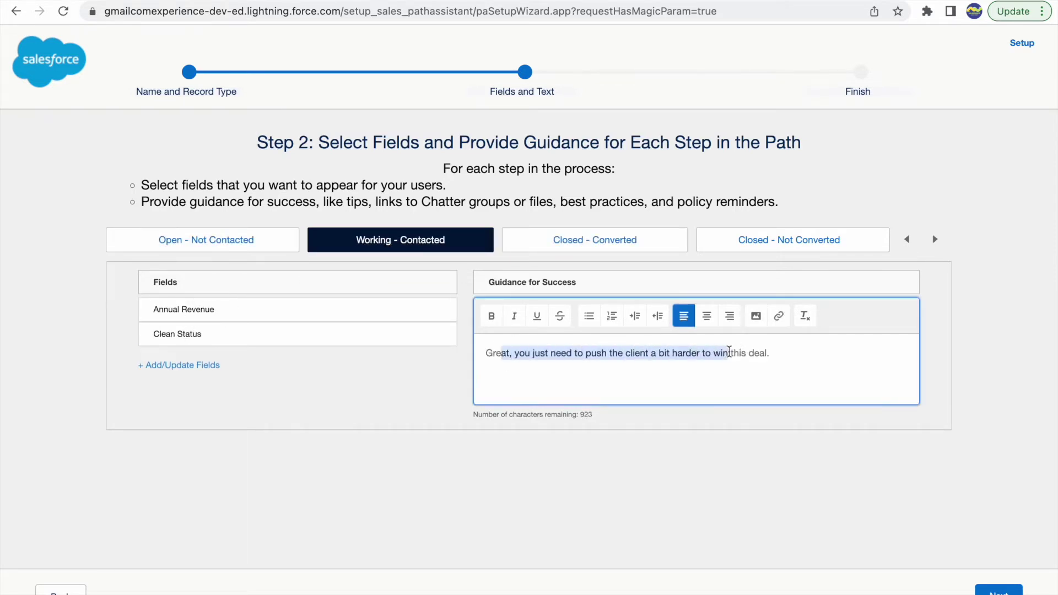
{"action": "left_click", "coordinate": [597, 246]}
{"action": "left_click", "coordinate": [738, 246]}
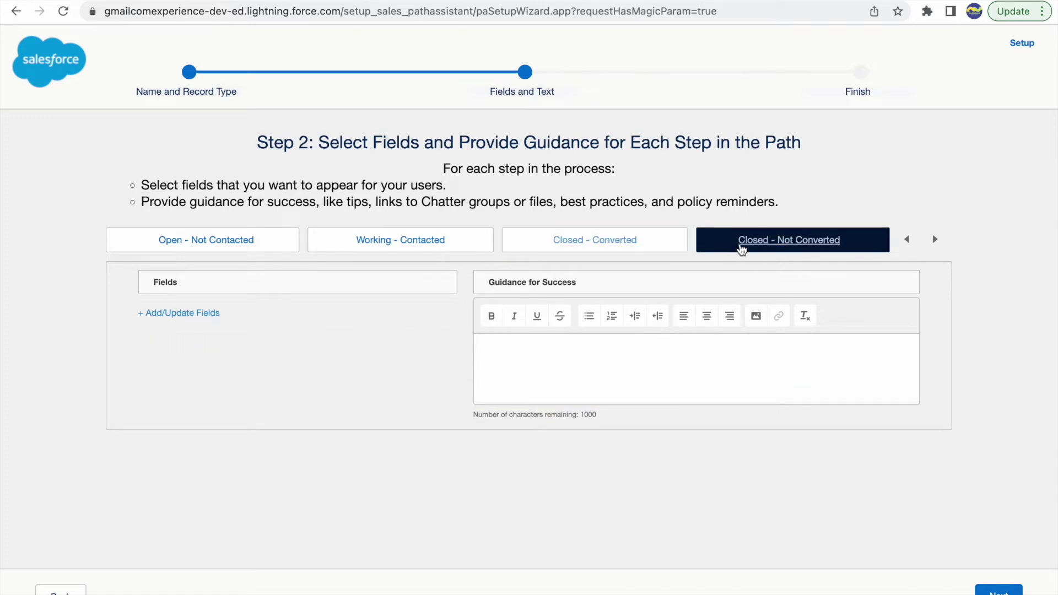
{"action": "left_click", "coordinate": [259, 243]}
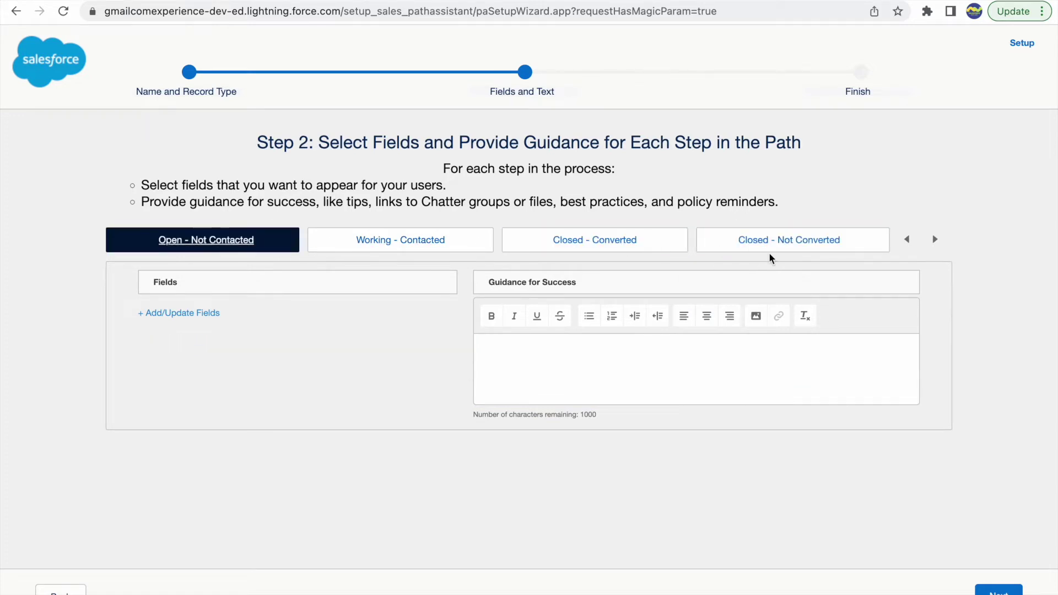
{"action": "left_click", "coordinate": [999, 590]}
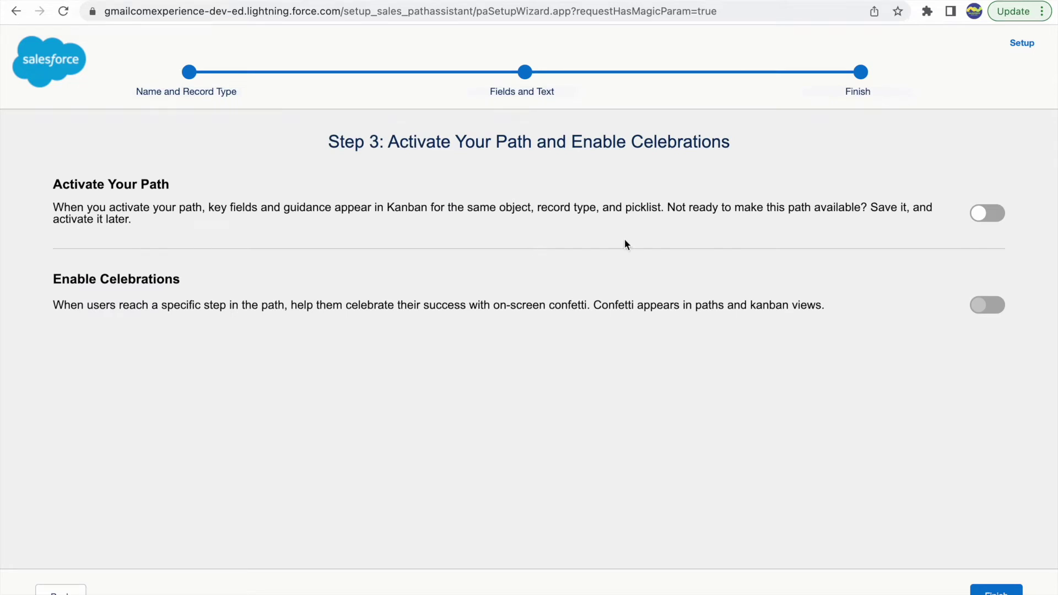
- Activate the path so its key fields and guidance are available for leads
{"action": "left_click", "coordinate": [987, 221]}
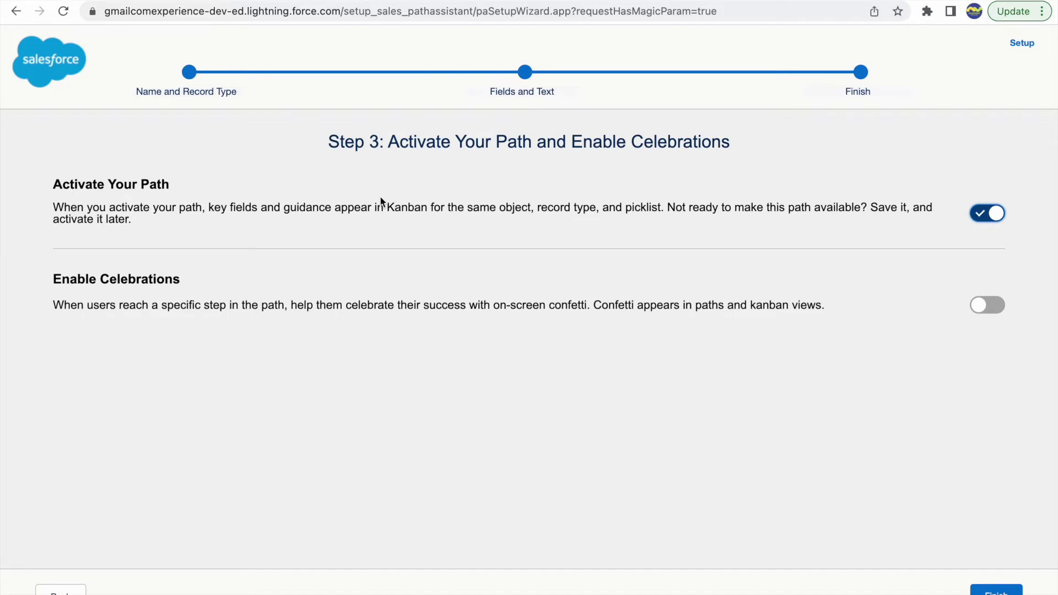
{"action": "left_click_drag", "start_coordinate": [114, 206], "coordinate": [201, 206]}
{"action": "double_click", "coordinate": [398, 207]}
{"action": "left_click", "coordinate": [501, 205]}
{"action": "left_click", "coordinate": [582, 205]}
{"action": "left_click", "coordinate": [636, 209]}
{"action": "left_click", "coordinate": [983, 217]}
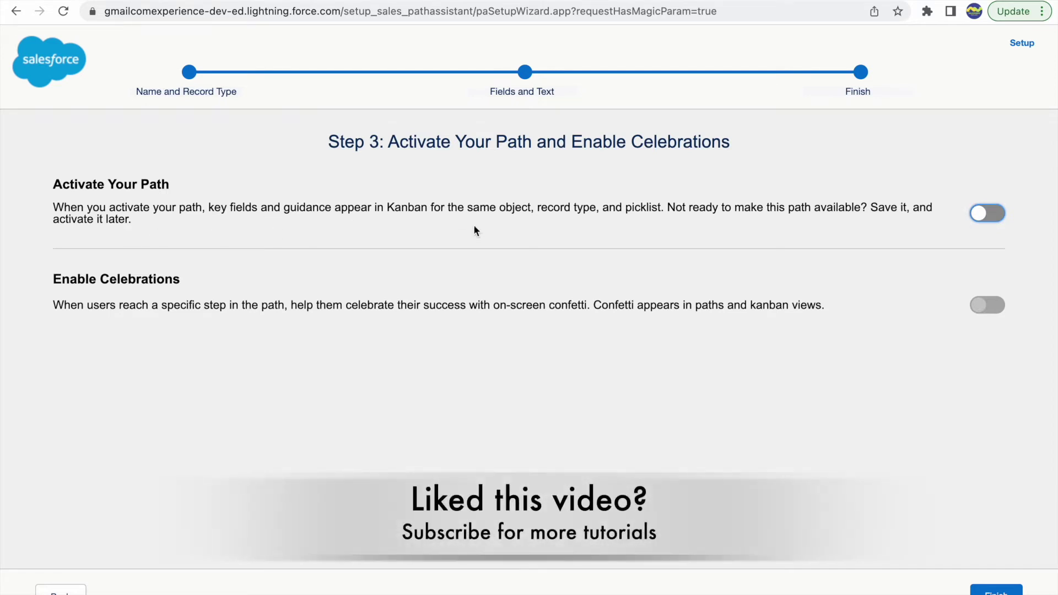
{"action": "left_click", "coordinate": [981, 216]}
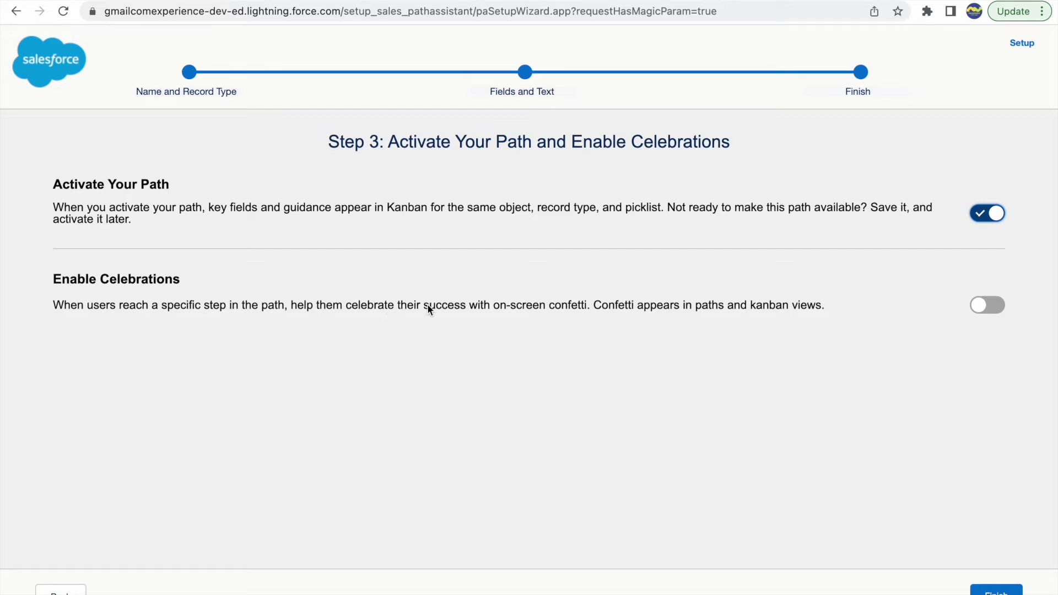
- Enable celebrations for the path and choose Closed - Converted as the picklist value that triggers them
{"action": "key", "text": "Tab"}
{"action": "key", "text": "space"}
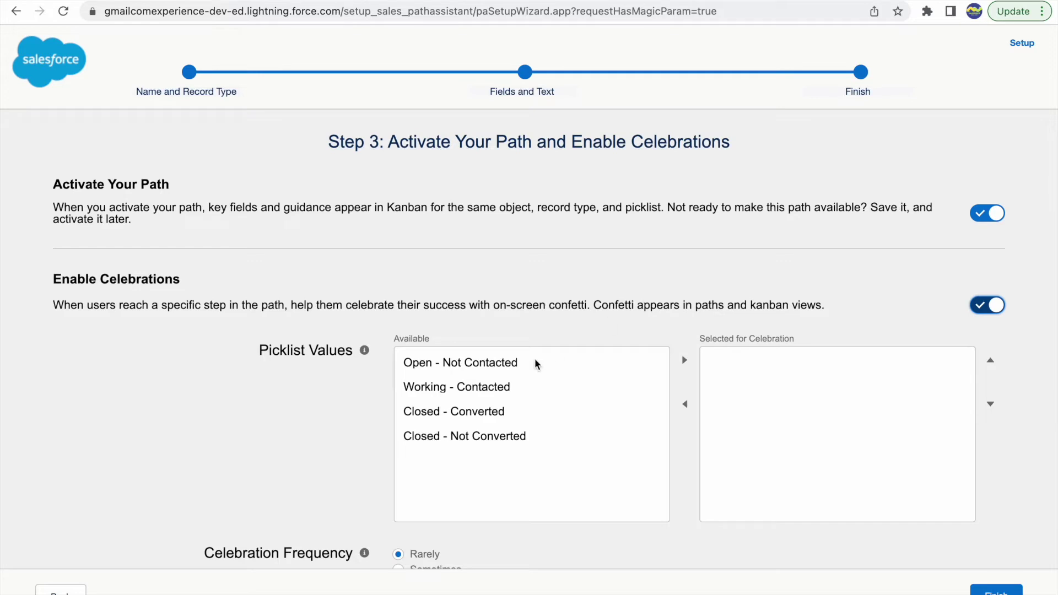
{"action": "left_click", "coordinate": [484, 412]}
{"action": "left_click", "coordinate": [685, 364]}
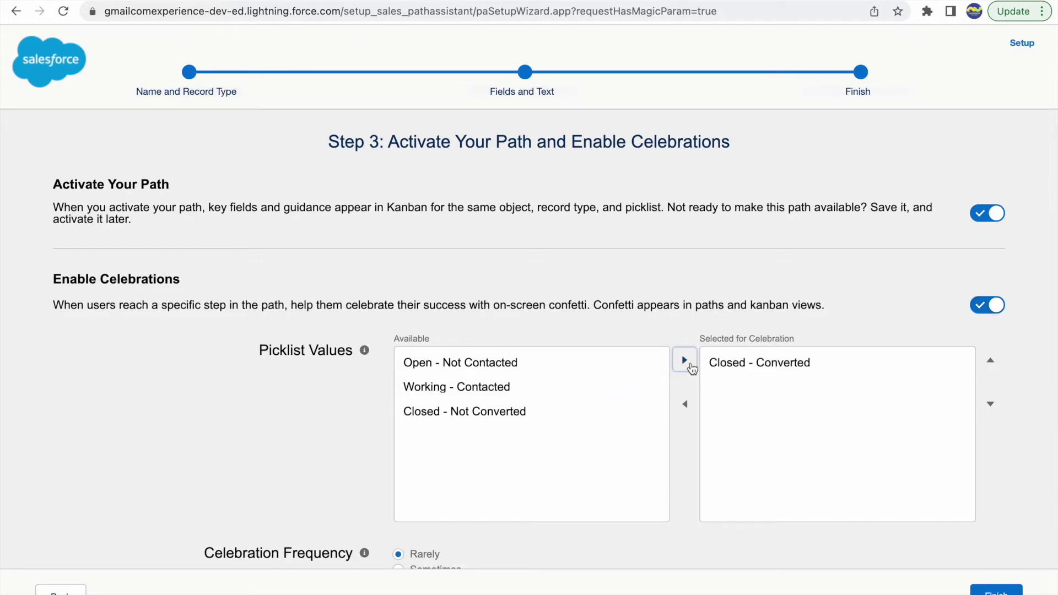
{"action": "left_click", "coordinate": [474, 410]}
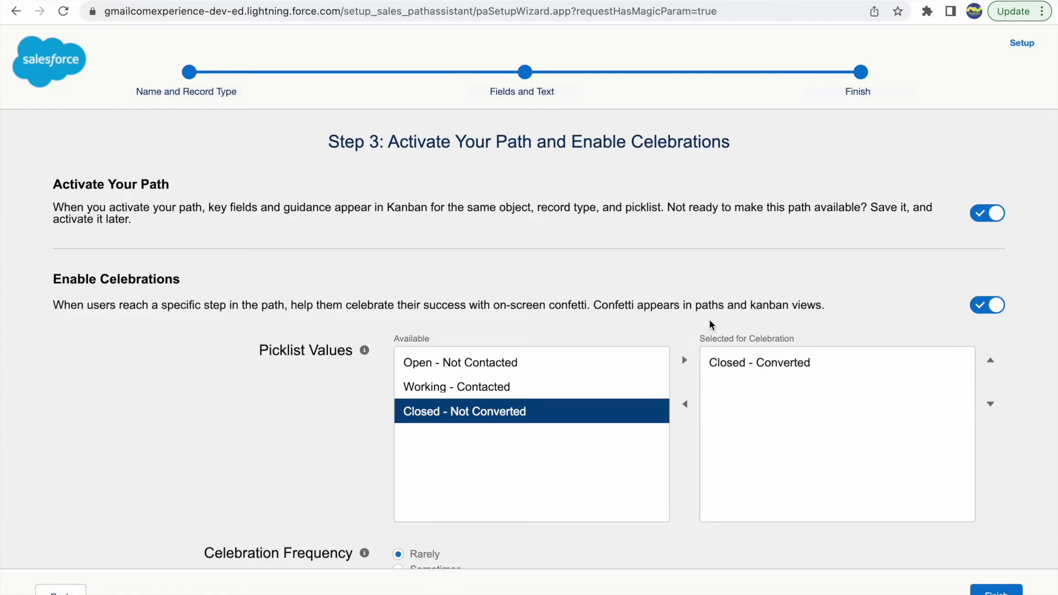
{"action": "scroll", "coordinate": [713, 327], "scroll_direction": "down", "scroll_amount": 1}
{"action": "left_click", "coordinate": [708, 300]}
{"action": "left_click_drag", "start_coordinate": [707, 300], "coordinate": [791, 299]}
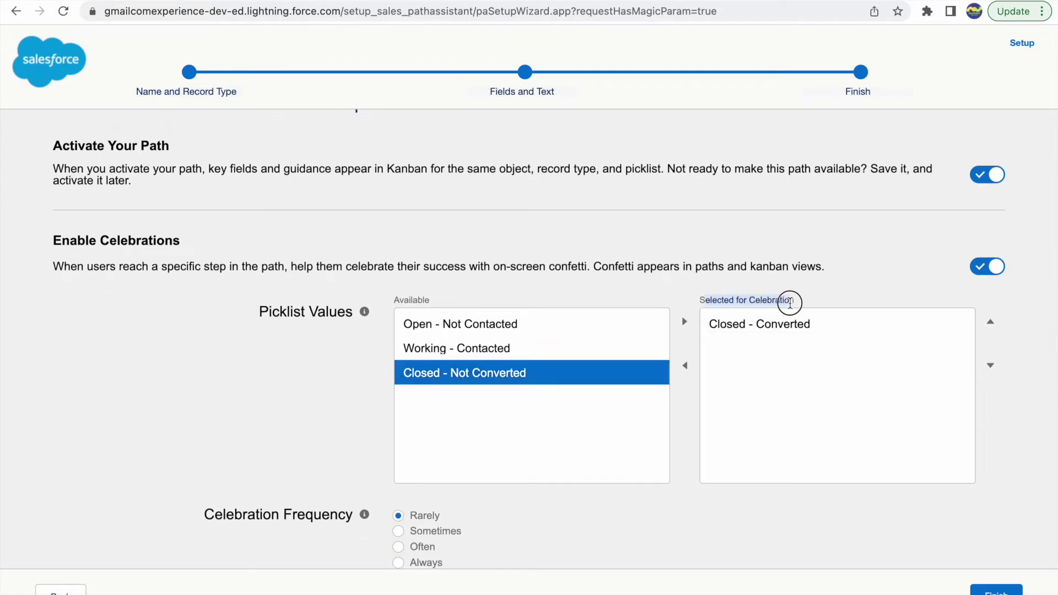
{"action": "left_click", "coordinate": [700, 310]}
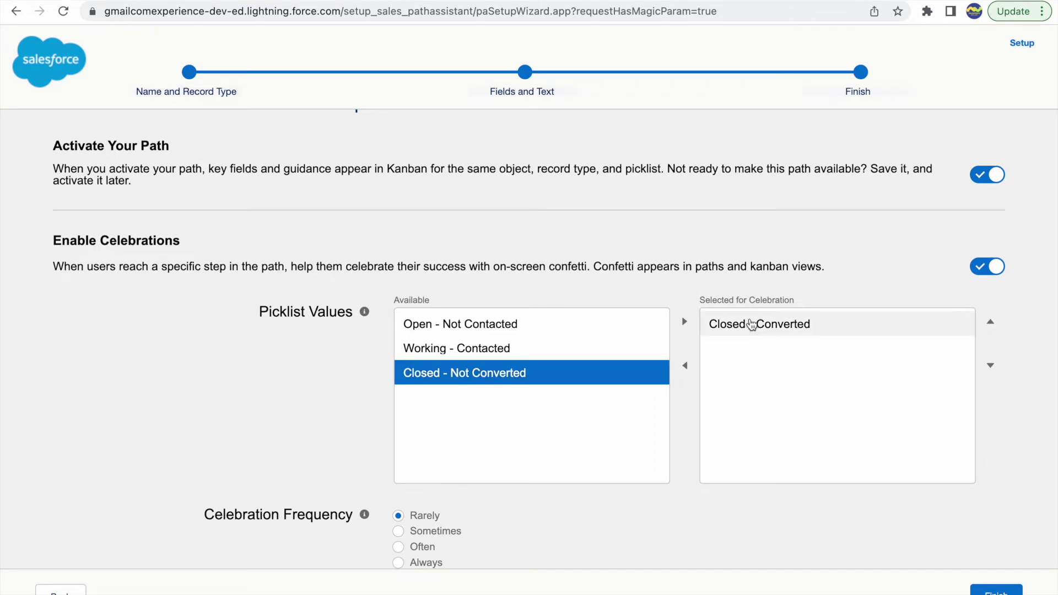
{"action": "left_click", "coordinate": [749, 324]}
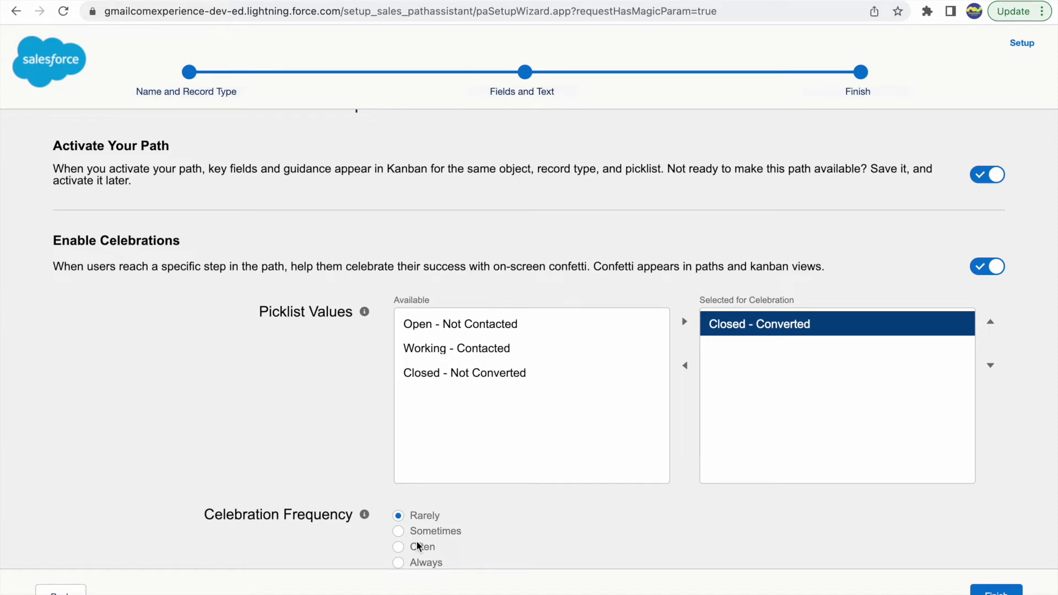
- Set the celebration frequency to Always and finish the path setup
{"action": "left_click", "coordinate": [397, 562]}
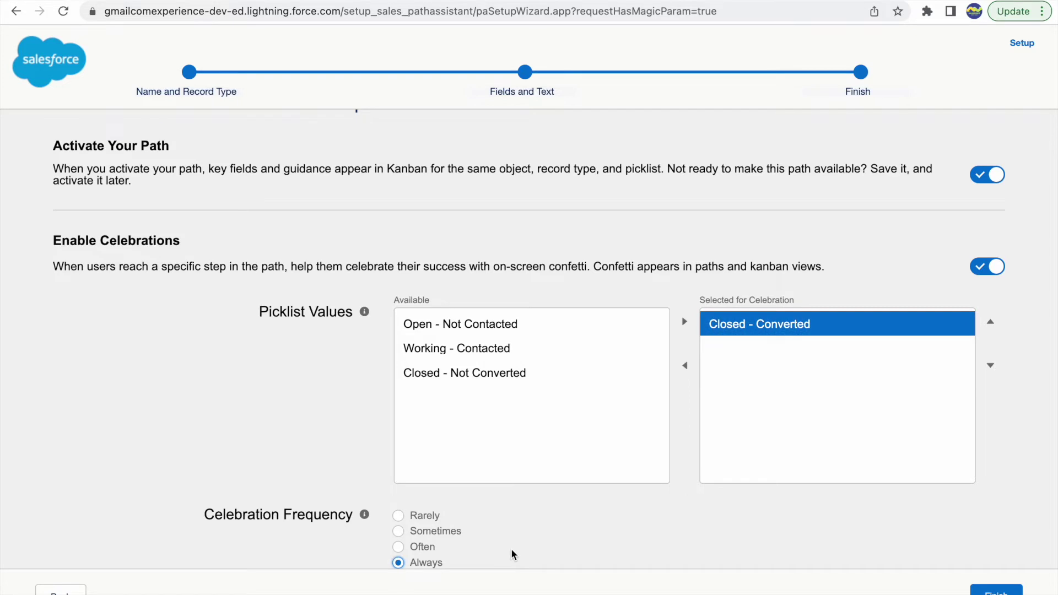
{"action": "left_click", "coordinate": [996, 592]}
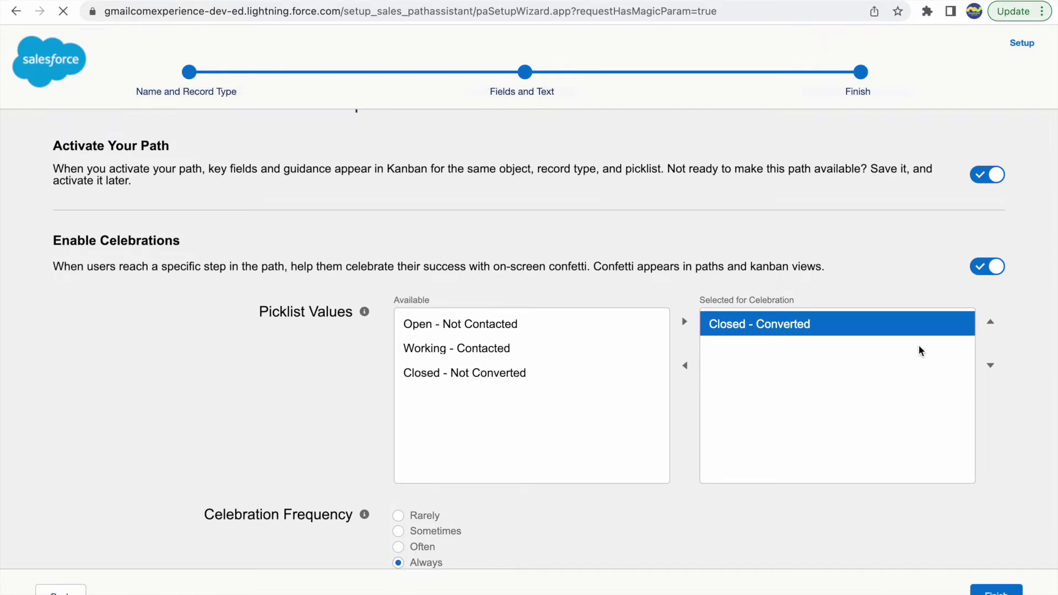
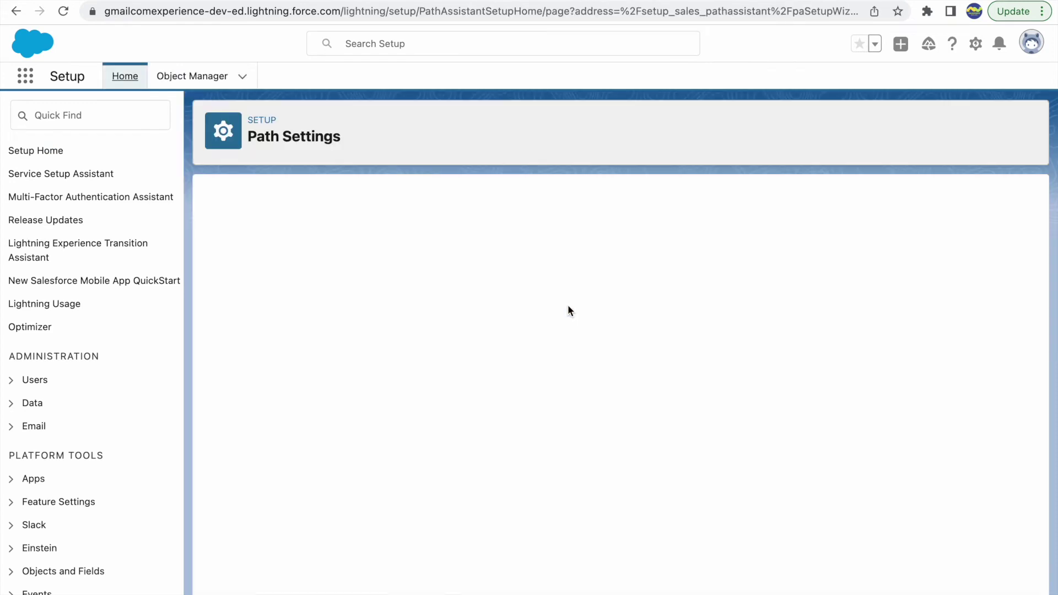
{"action": "scroll", "coordinate": [515, 435], "scroll_direction": "left", "scroll_amount": 5}
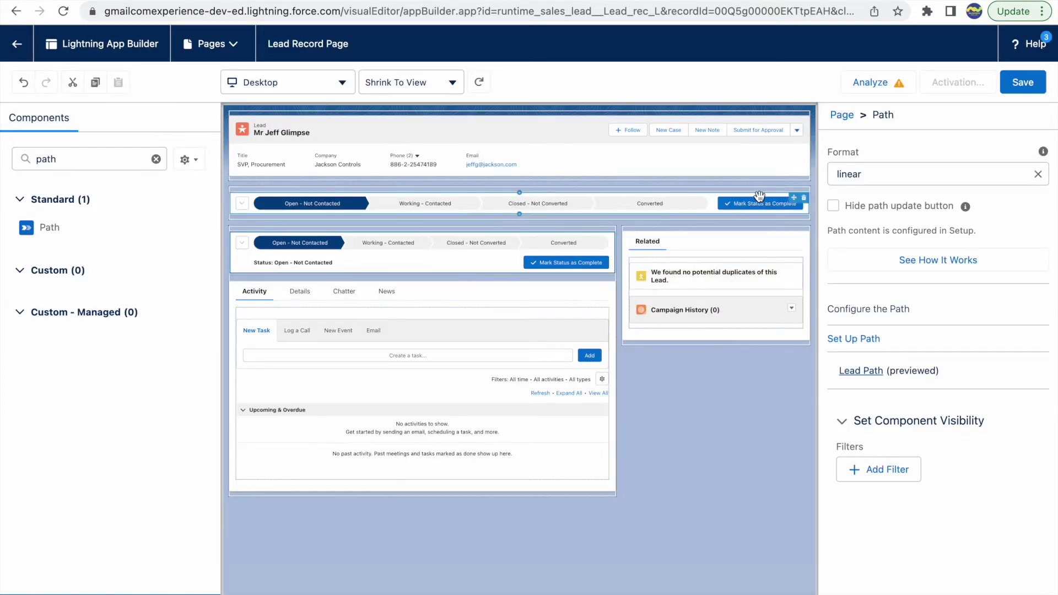
- Delete the Path component directly below the lead header and move the other Path component from above the Activity section into its place
{"action": "left_click", "coordinate": [628, 197]}
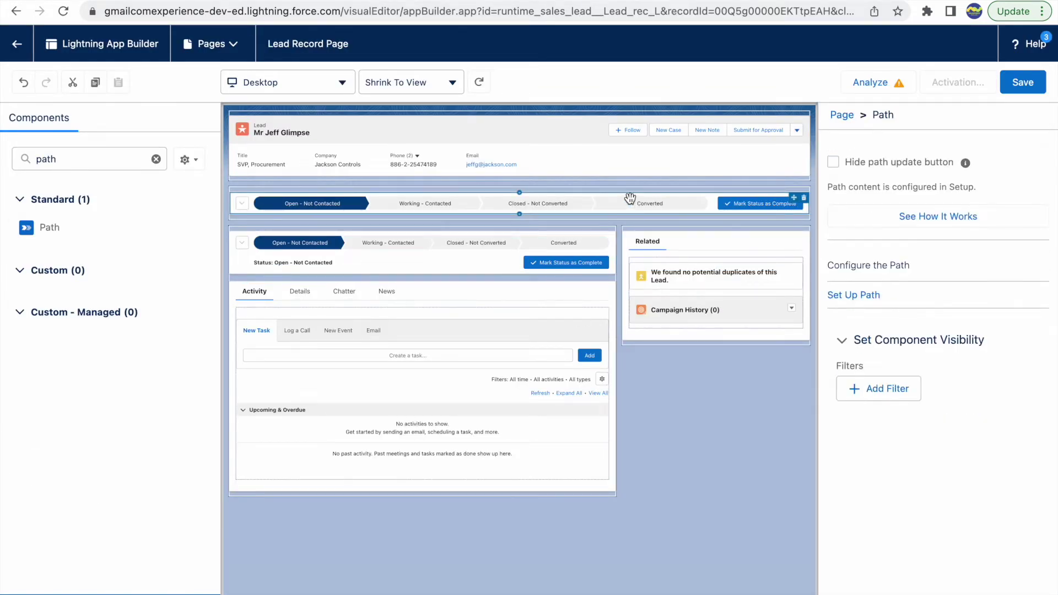
{"action": "left_click", "coordinate": [803, 198]}
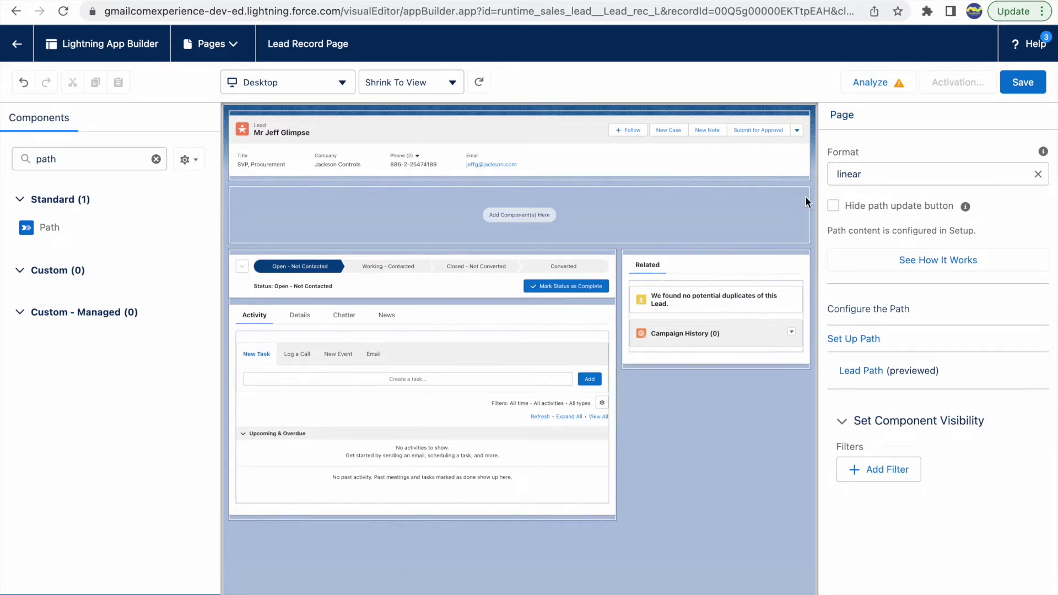
{"action": "left_click_drag", "start_coordinate": [484, 276], "coordinate": [524, 204]}
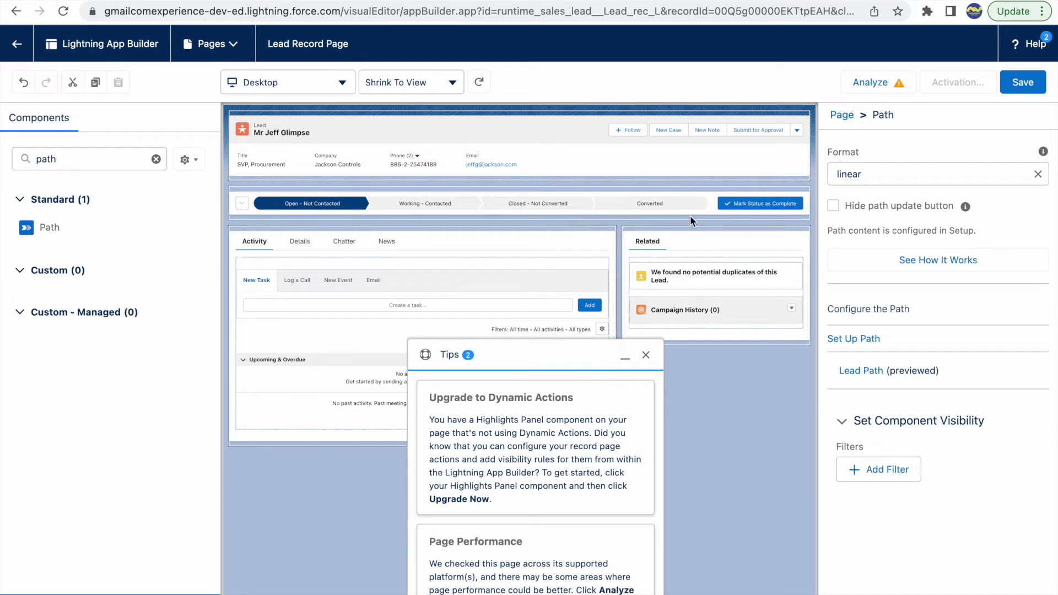
- Save the Lead Record Page, proceed to its activation and dismiss the tips
{"action": "left_click", "coordinate": [1017, 94]}
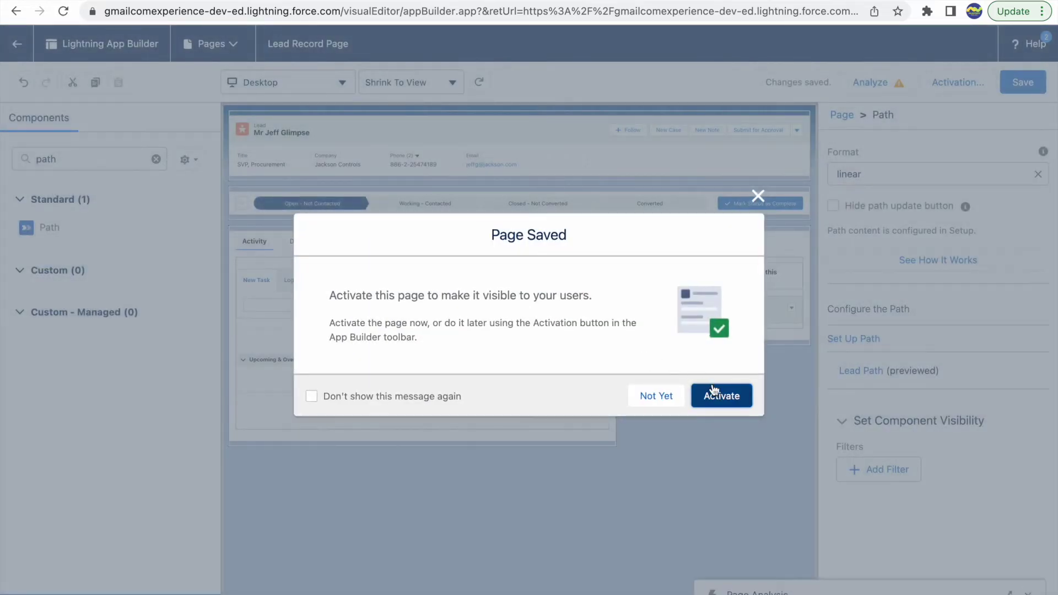
{"action": "left_click", "coordinate": [713, 392]}
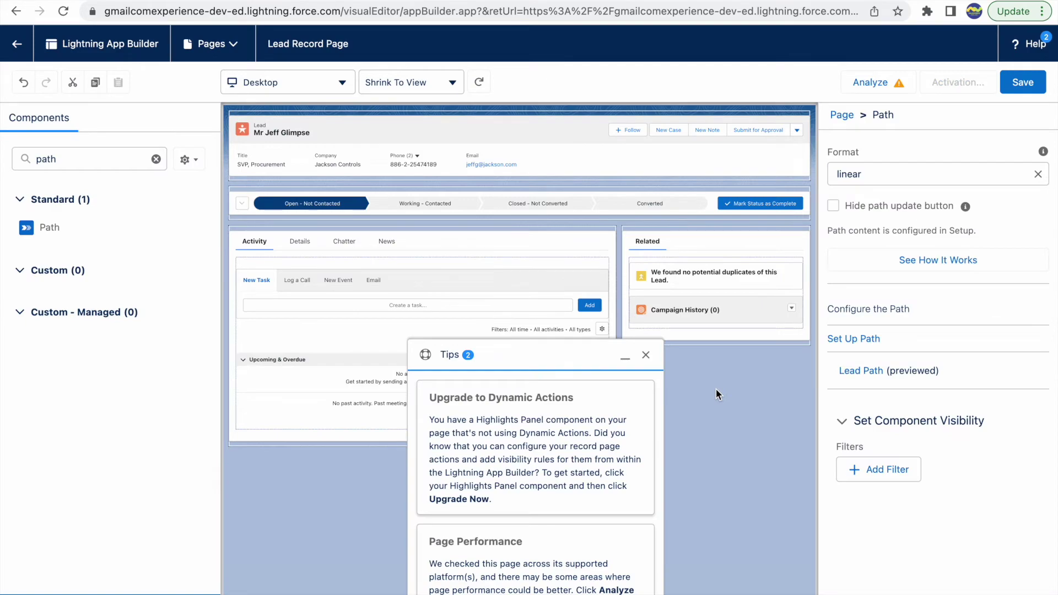
{"action": "left_click", "coordinate": [645, 355]}
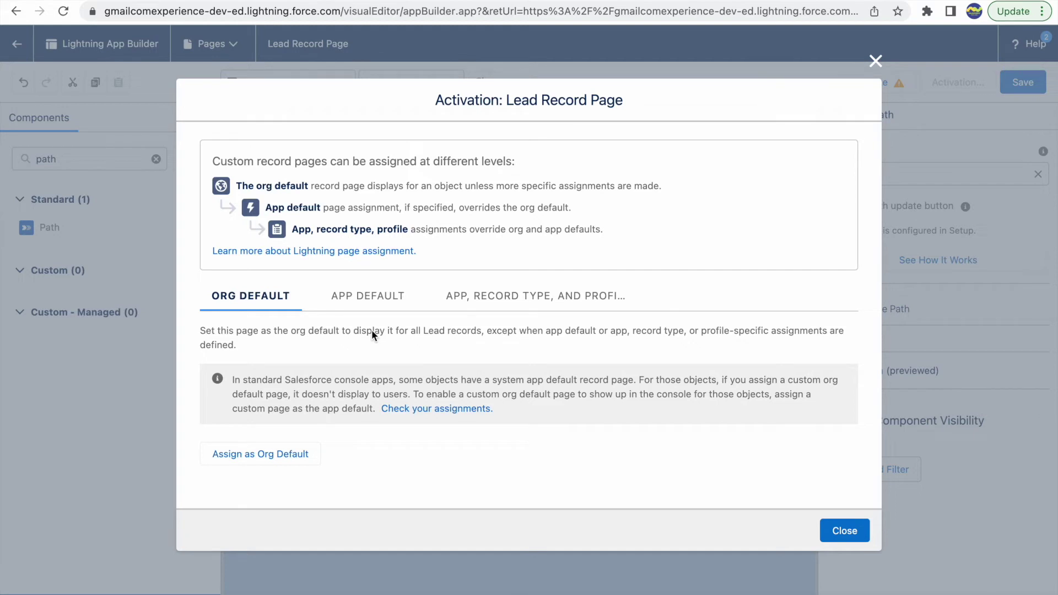
- Assign the Lead Record Page as the org default for desktop and phone and save the activation
{"action": "left_click", "coordinate": [489, 302]}
{"action": "left_click", "coordinate": [230, 296]}
{"action": "left_click", "coordinate": [355, 297]}
{"action": "left_click", "coordinate": [254, 298]}
{"action": "left_click", "coordinate": [275, 454]}
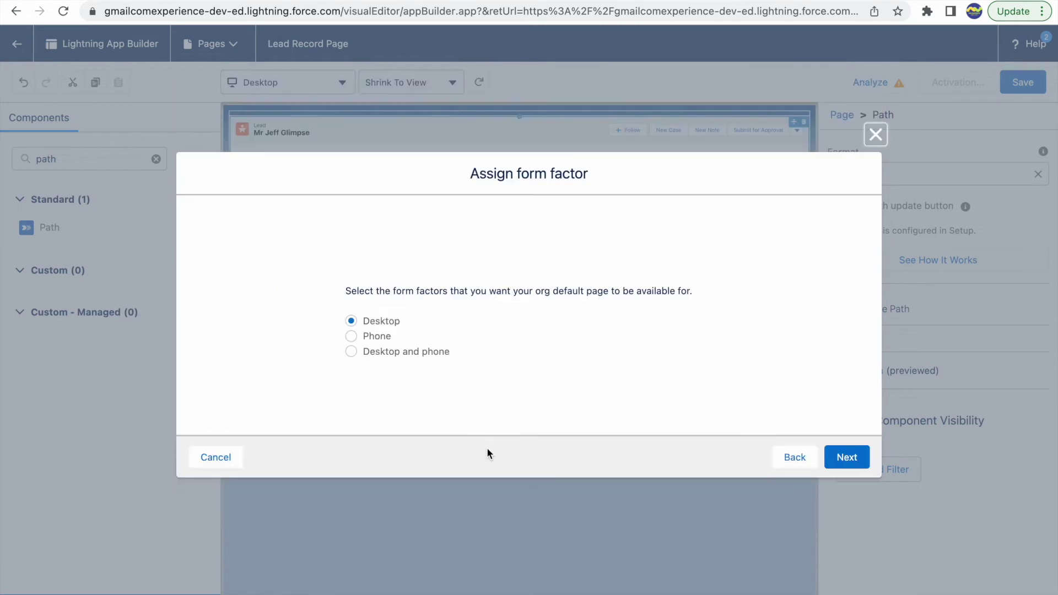
{"action": "left_click", "coordinate": [431, 354]}
{"action": "left_click", "coordinate": [839, 458]}
{"action": "left_click", "coordinate": [832, 422]}
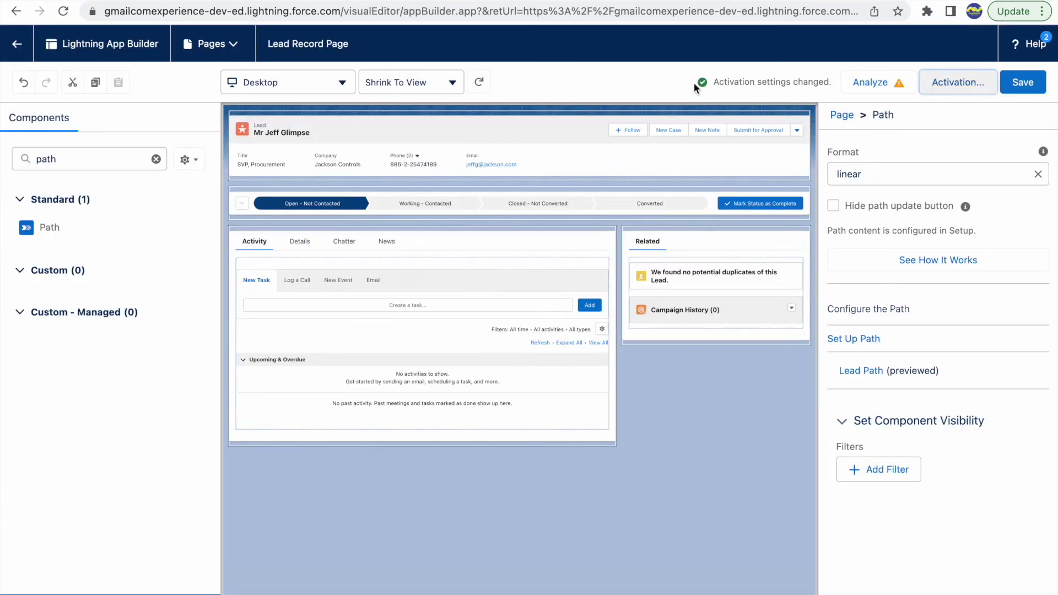
- Return to the lead record, check the Working - Contacted key fields and guidance, and mark that stage as the current status
{"action": "left_click", "coordinate": [17, 39]}
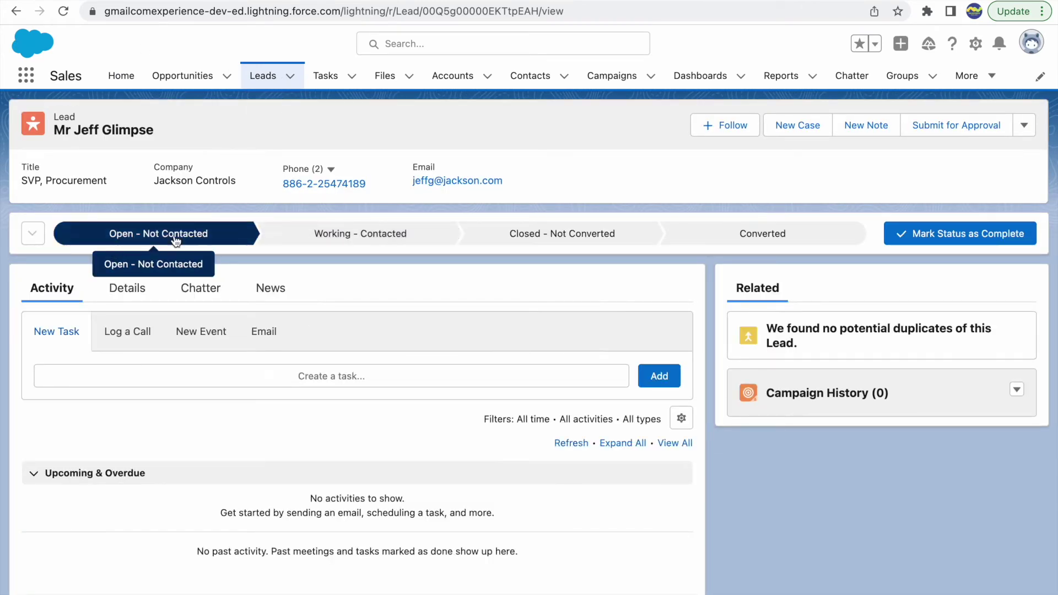
{"action": "left_click", "coordinate": [338, 238]}
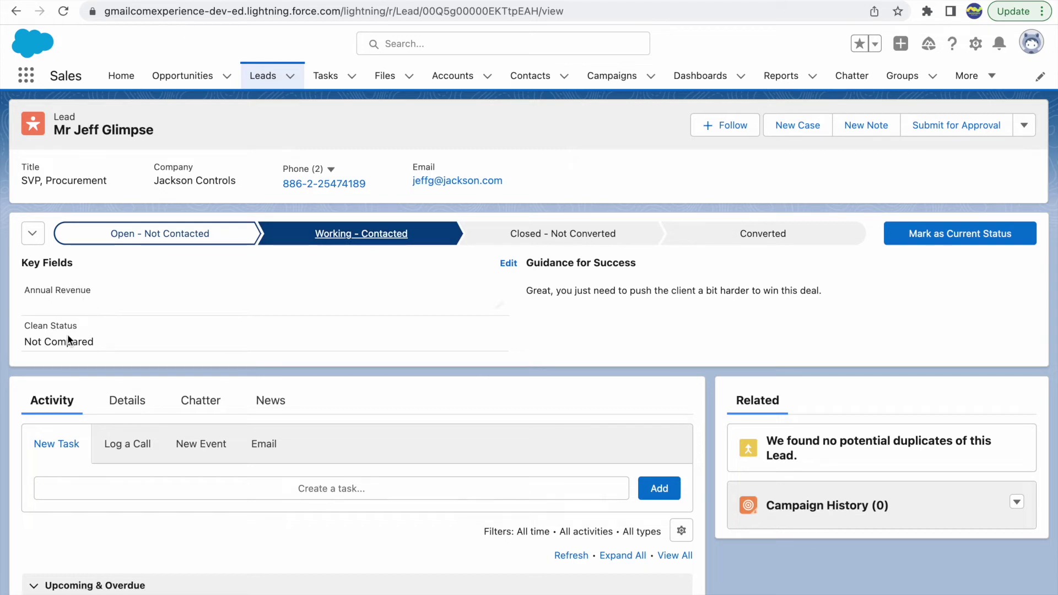
{"action": "left_click_drag", "start_coordinate": [529, 300], "coordinate": [664, 299]}
{"action": "left_click", "coordinate": [691, 301]}
{"action": "left_click", "coordinate": [959, 233]}
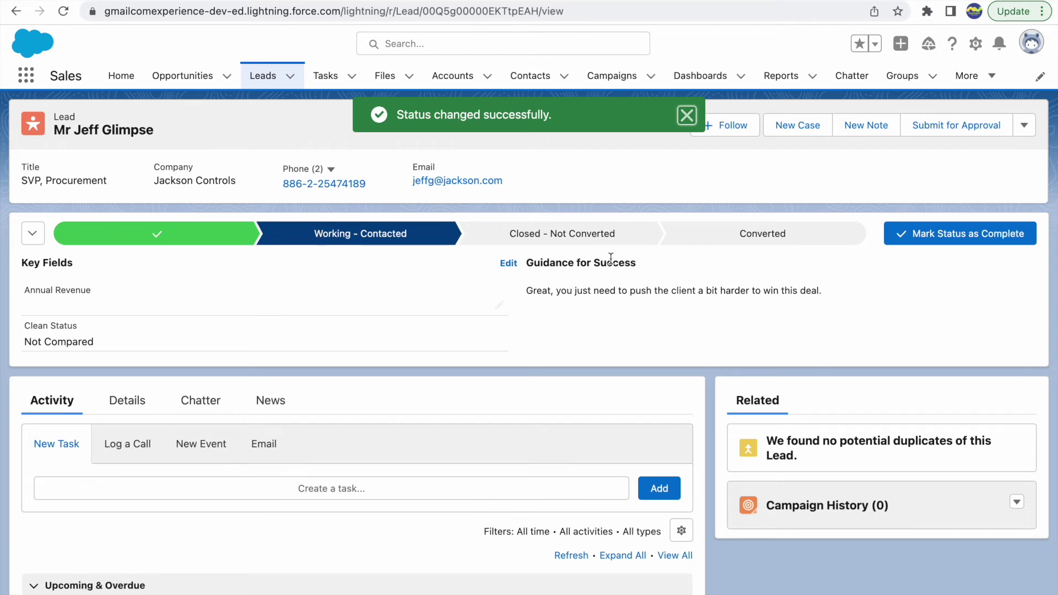
- Convert the lead with a new account, contact and opportunity and the status Closed - Converted, and close the confirmation
{"action": "left_click", "coordinate": [724, 235]}
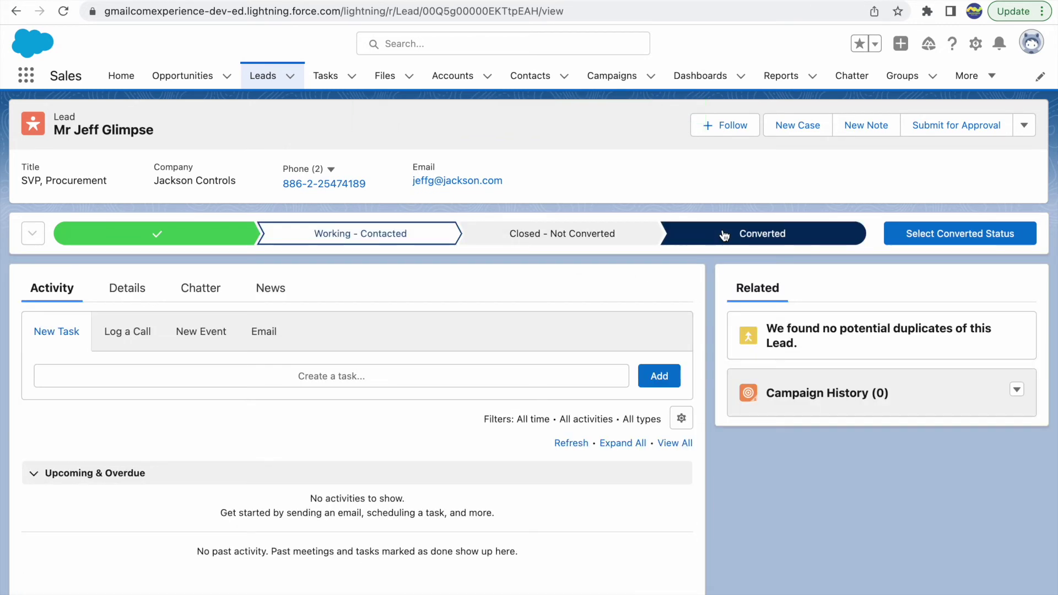
{"action": "left_click", "coordinate": [962, 232]}
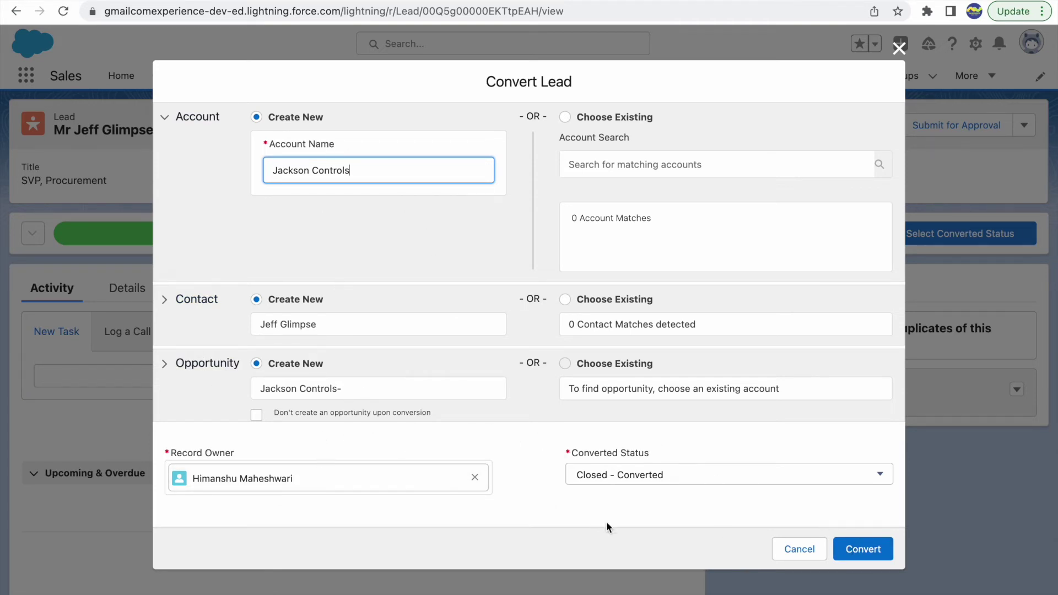
{"action": "left_click", "coordinate": [857, 551]}
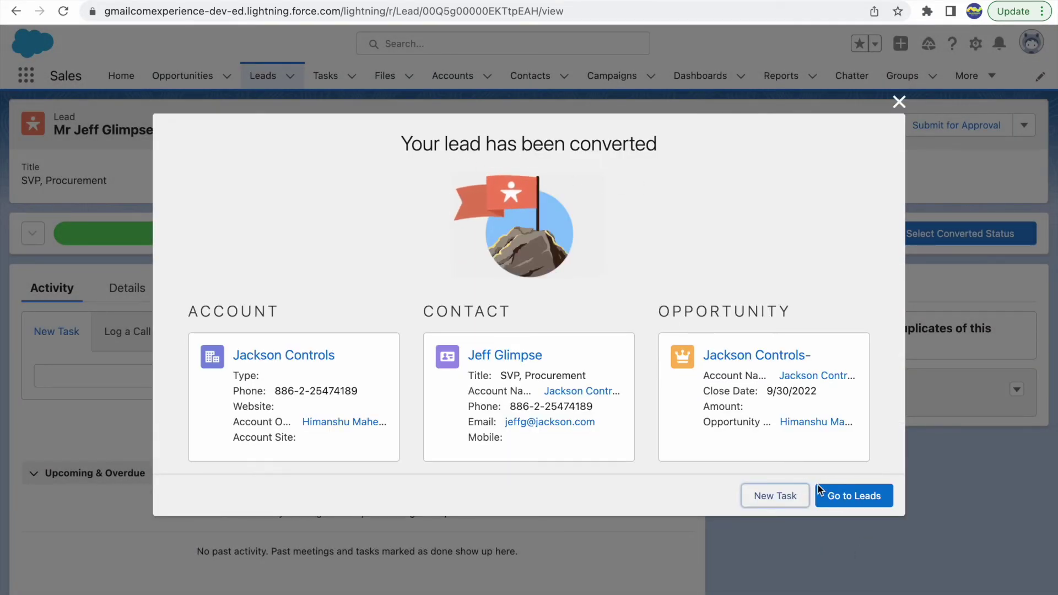
{"action": "left_click", "coordinate": [899, 102]}
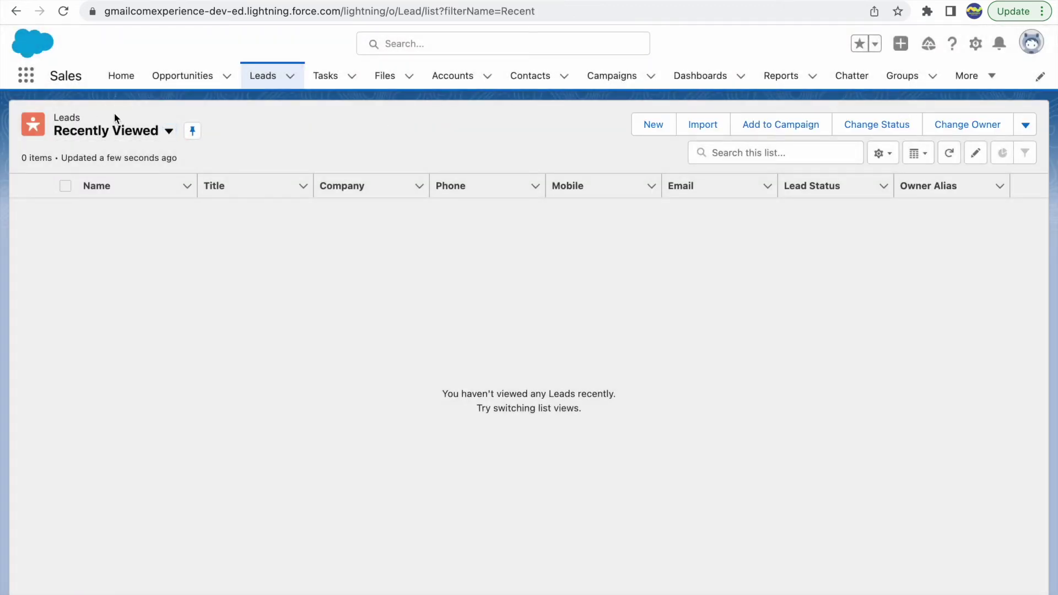
- Look for the converted lead in the Leads list views, including Today's Leads
{"action": "left_click", "coordinate": [104, 133]}
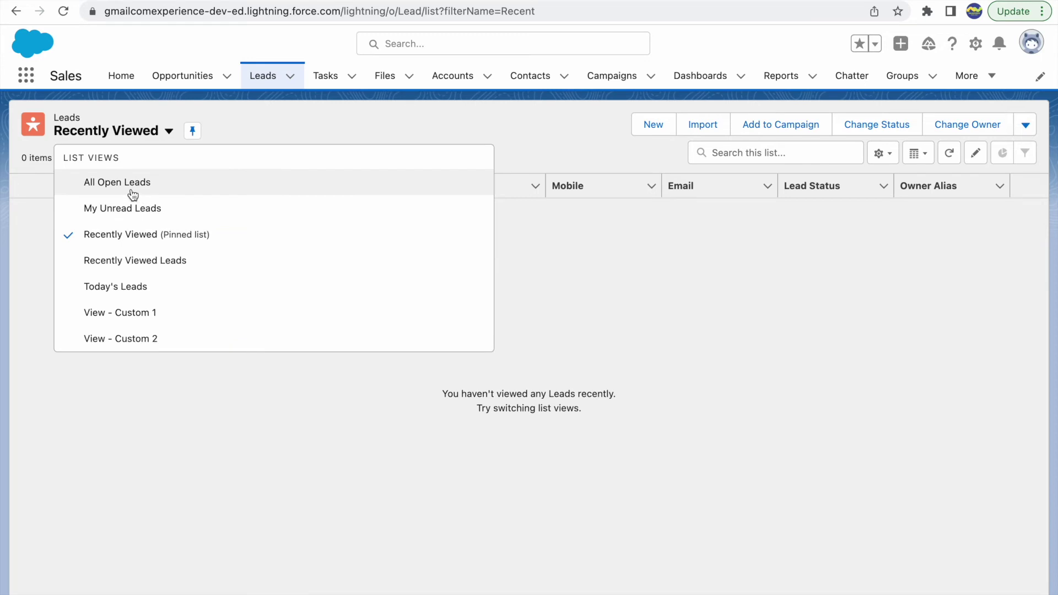
{"action": "left_click", "coordinate": [642, 273]}
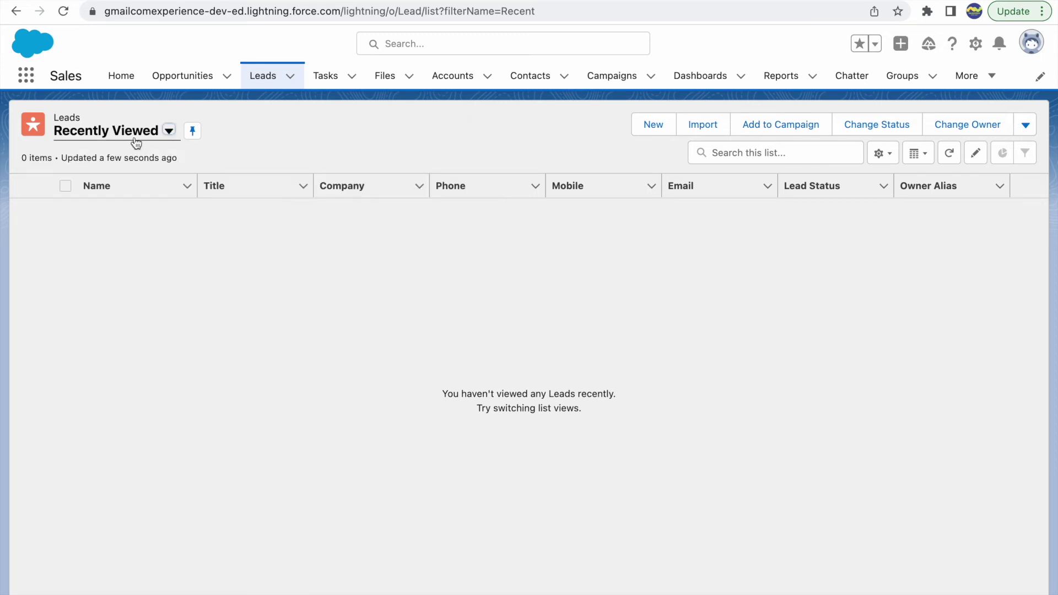
{"action": "left_click", "coordinate": [117, 134]}
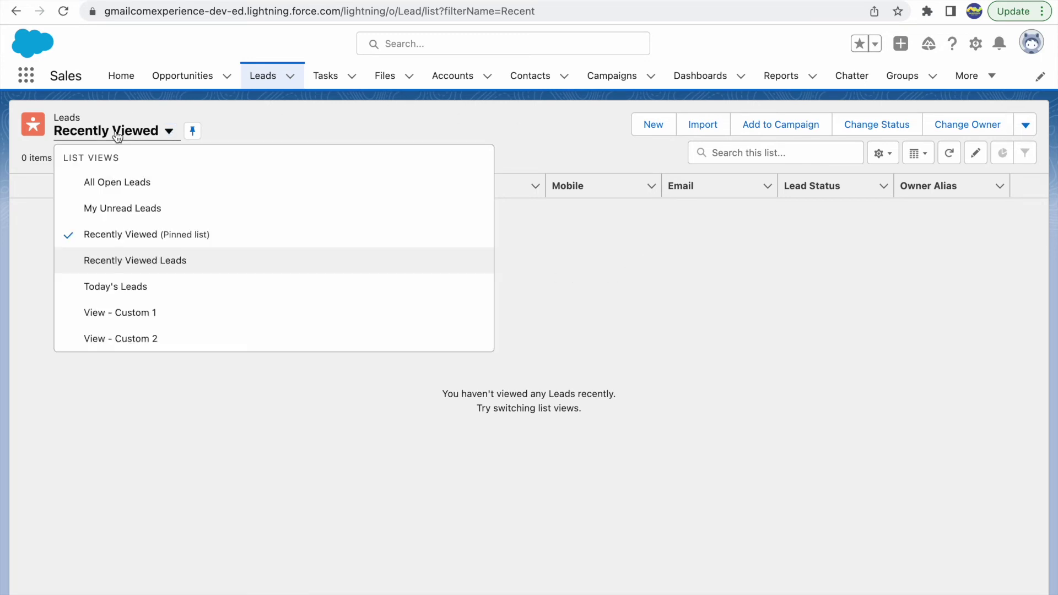
{"action": "left_click", "coordinate": [135, 286]}
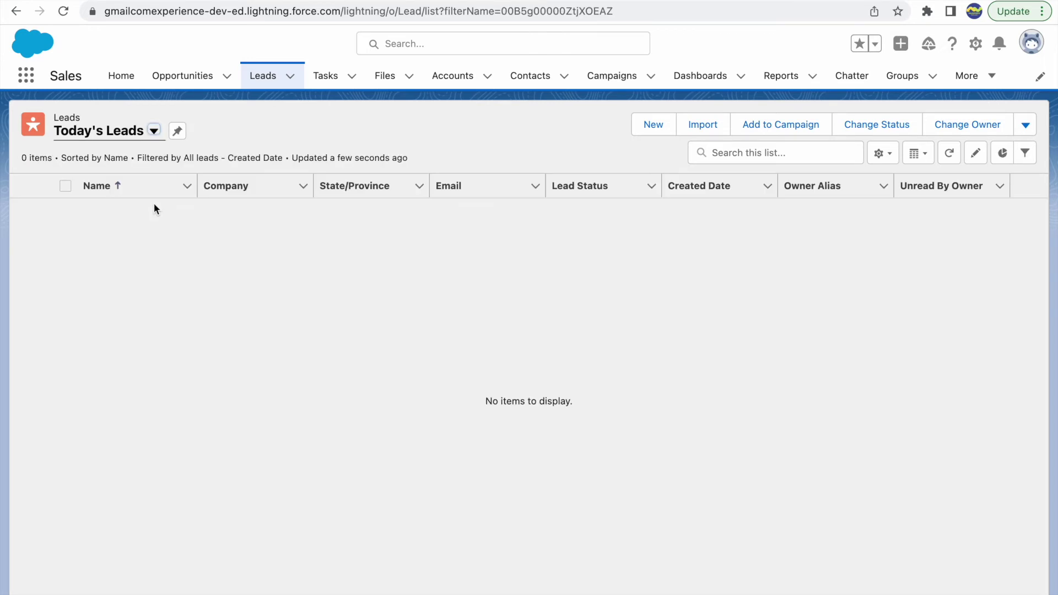
{"action": "left_click", "coordinate": [126, 131]}
{"action": "left_click", "coordinate": [517, 118]}
- Open the converted lead's record from the recent search items and review the resulting contact's related records and details
{"action": "left_click", "coordinate": [444, 44]}
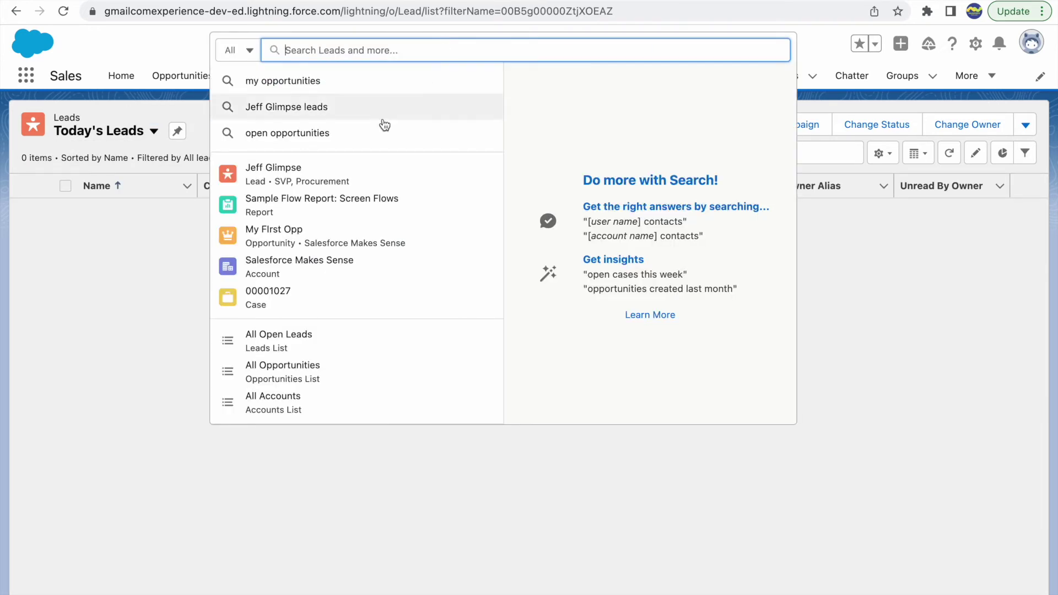
{"action": "left_click", "coordinate": [295, 174]}
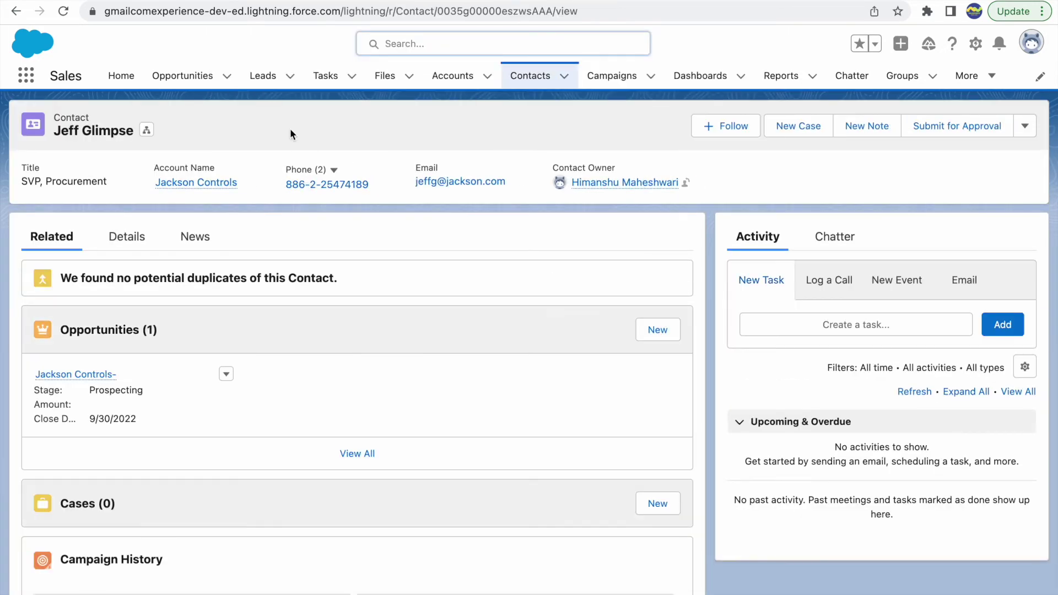
{"action": "scroll", "coordinate": [156, 397], "scroll_direction": "down", "scroll_amount": 3}
{"action": "scroll", "coordinate": [156, 398], "scroll_direction": "up", "scroll_amount": 3}
{"action": "left_click", "coordinate": [127, 238]}
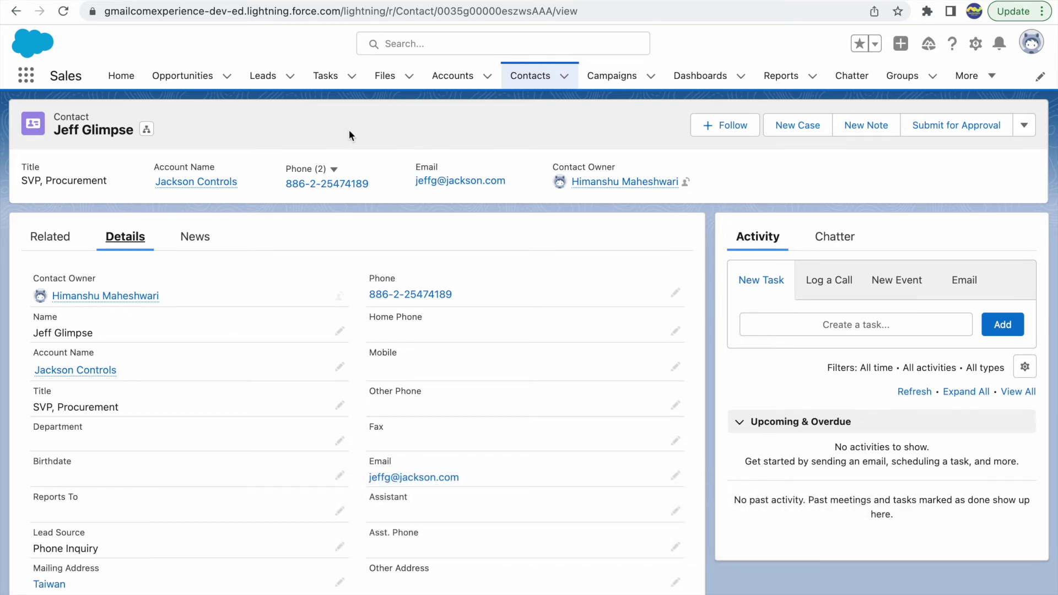
- Look at the recent opportunities, return to Path Settings, and open the Lead Path for editing at its activation and celebrations stage
{"action": "left_click", "coordinate": [170, 83]}
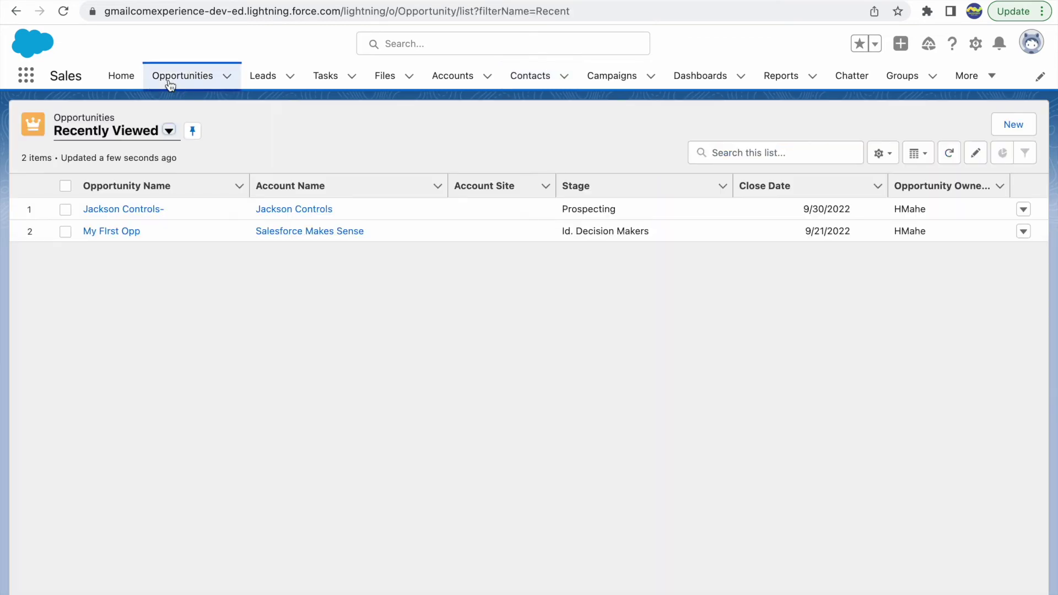
{"action": "left_click", "coordinate": [975, 43]}
{"action": "left_click", "coordinate": [925, 88]}
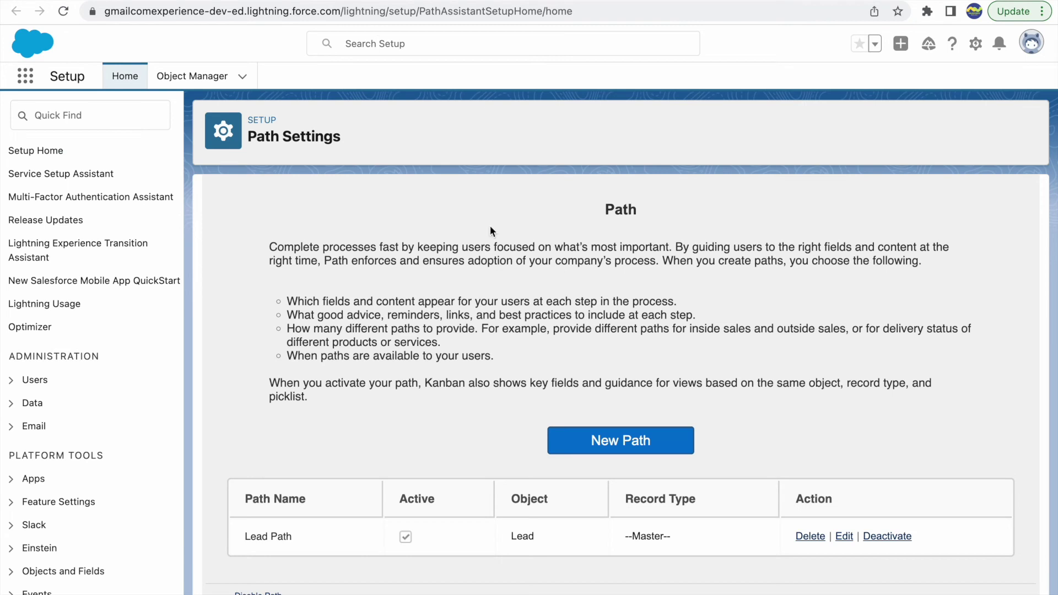
{"action": "scroll", "coordinate": [513, 492], "scroll_direction": "down", "scroll_amount": 1}
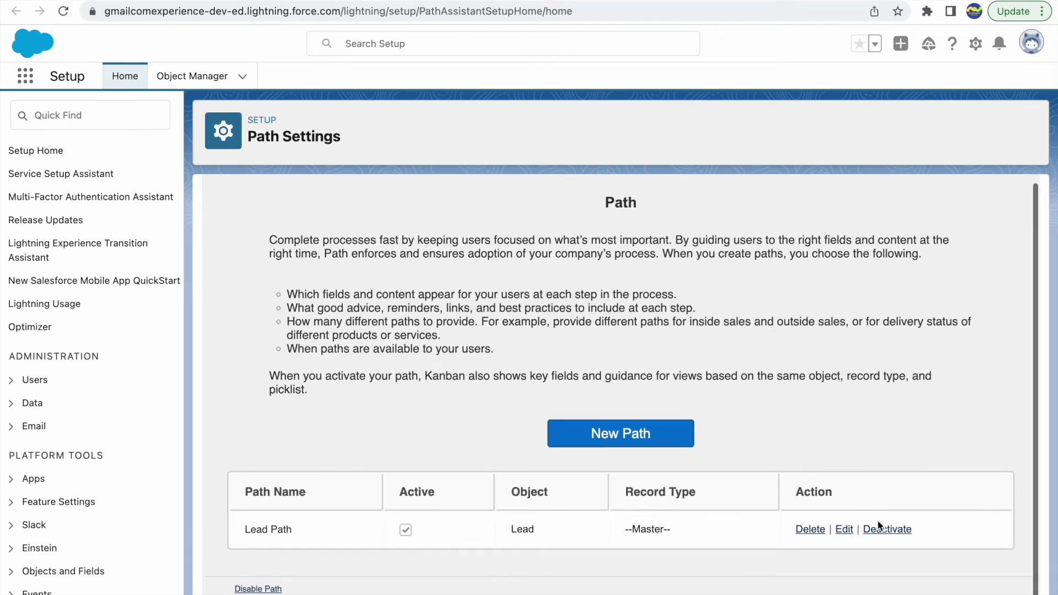
{"action": "left_click", "coordinate": [843, 529]}
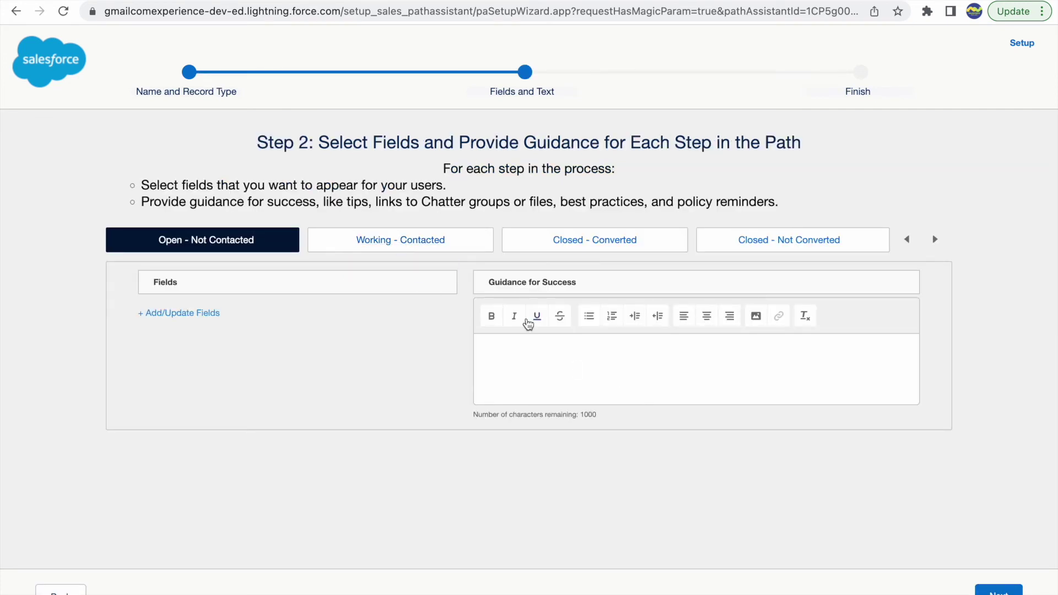
{"action": "left_click", "coordinate": [999, 591]}
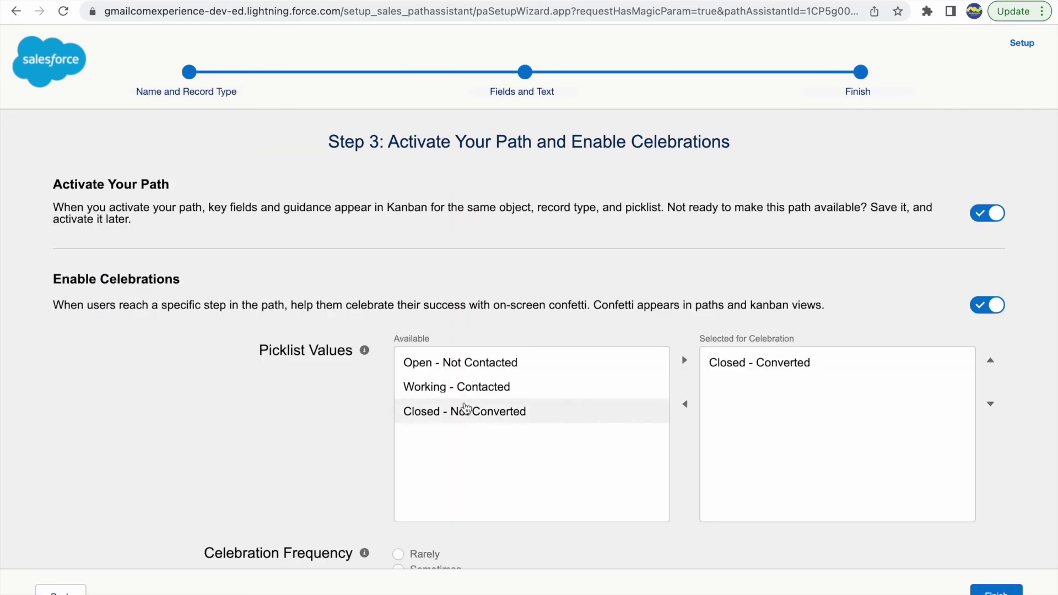
- Add Working - Contacted to the picklist values selected for celebration and finish the path setup
{"action": "scroll", "coordinate": [479, 449], "scroll_direction": "down", "scroll_amount": 1}
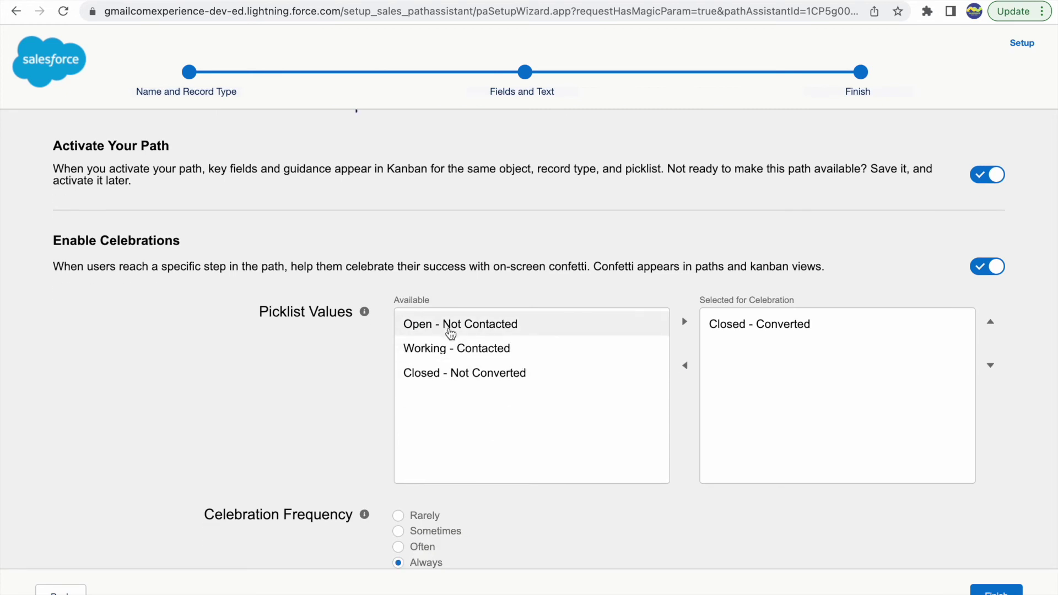
{"action": "left_click", "coordinate": [435, 348]}
{"action": "left_click", "coordinate": [684, 322]}
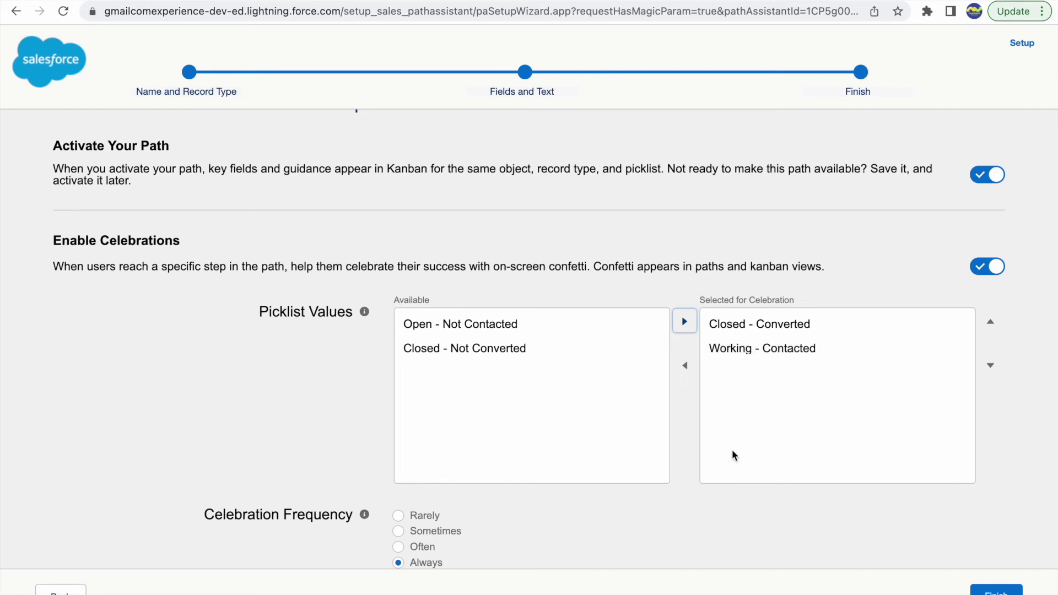
{"action": "left_click", "coordinate": [995, 591]}
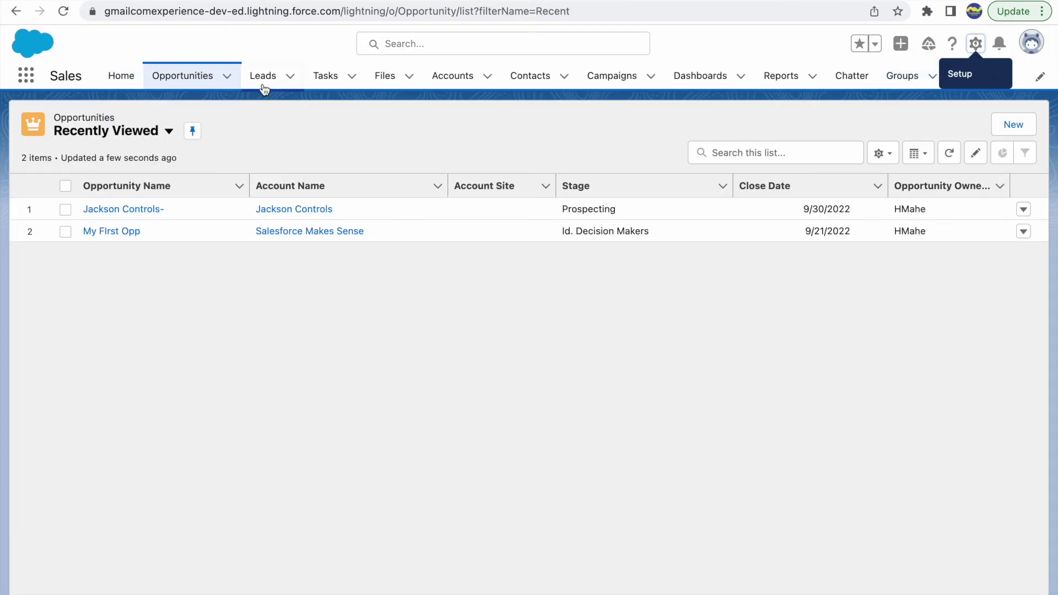
- Open the American Banking Corp. lead from the All Open Leads list view
{"action": "left_click", "coordinate": [262, 77]}
{"action": "left_click", "coordinate": [92, 131]}
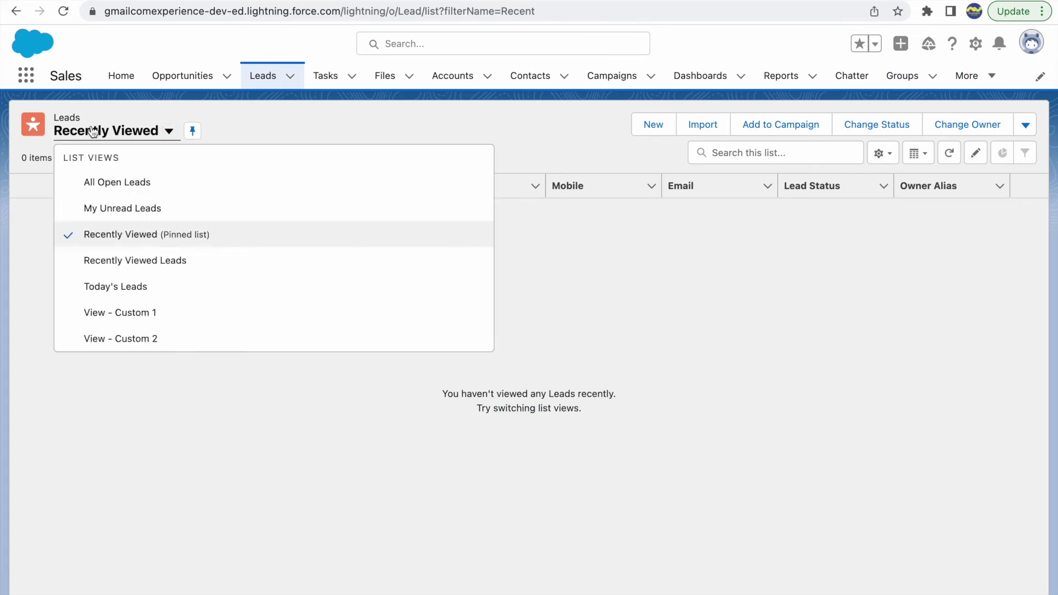
{"action": "left_click", "coordinate": [111, 188]}
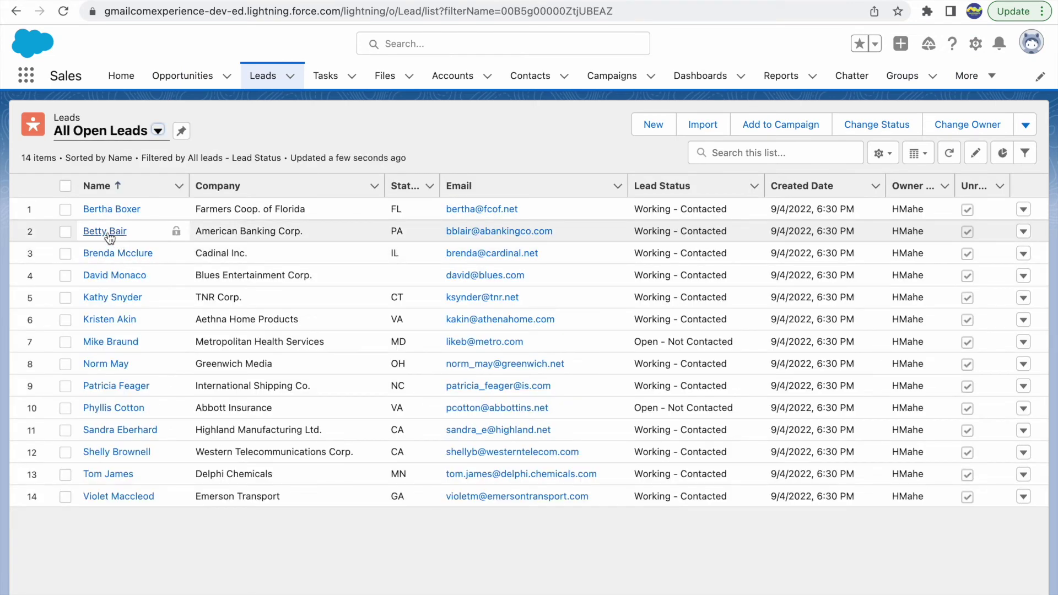
{"action": "left_click", "coordinate": [109, 231]}
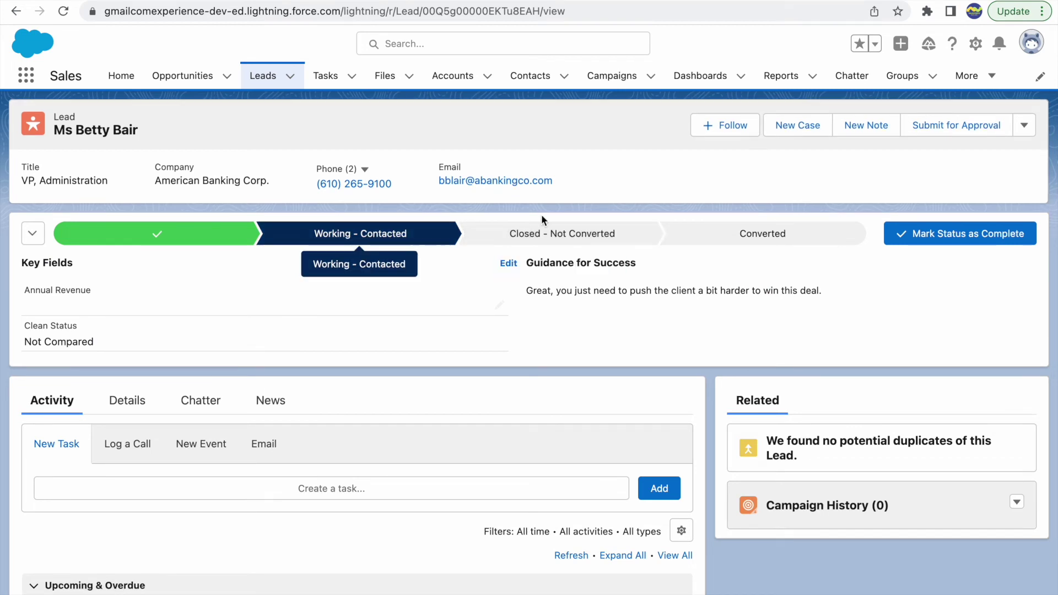
- Mark the lead's Working - Contacted status as complete and dismiss the confirmation
{"action": "left_click", "coordinate": [972, 235]}
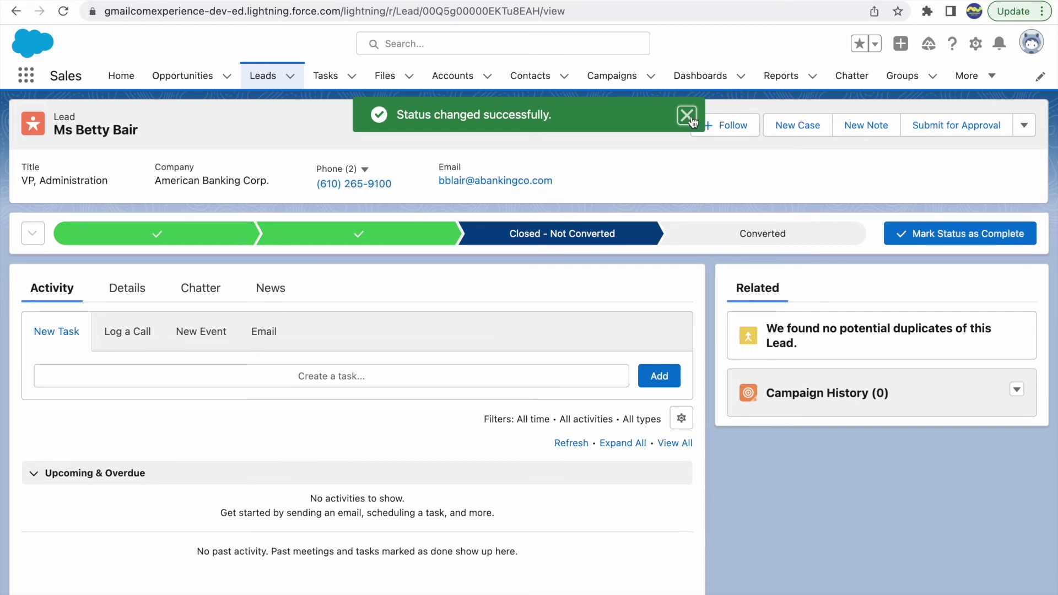
{"action": "left_click", "coordinate": [687, 116]}
- Set the lead back to Working - Contacted as its current status and mark that stage complete again
{"action": "left_click", "coordinate": [391, 240]}
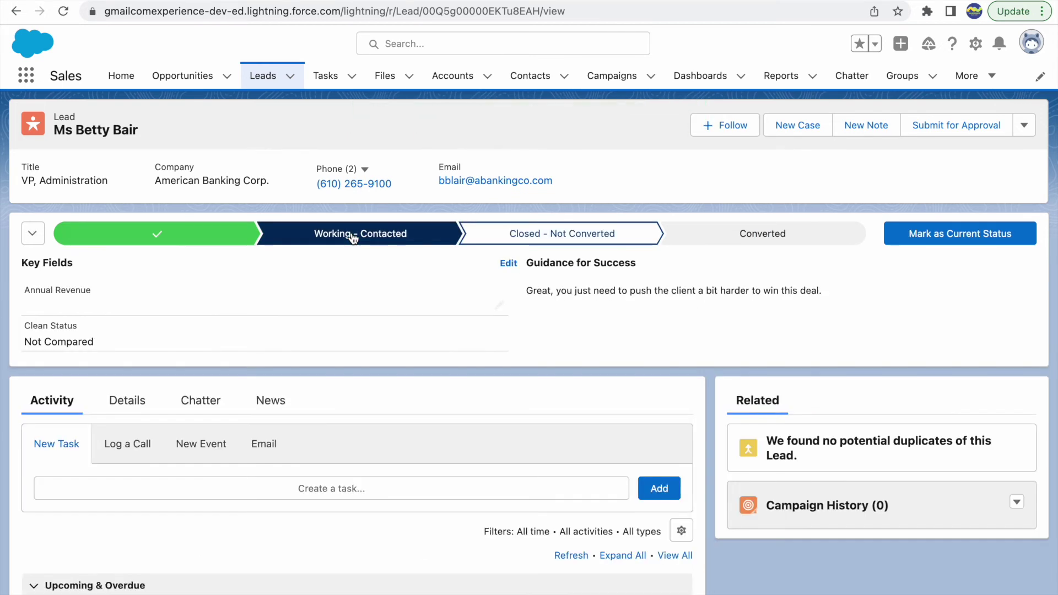
{"action": "left_click", "coordinate": [892, 233]}
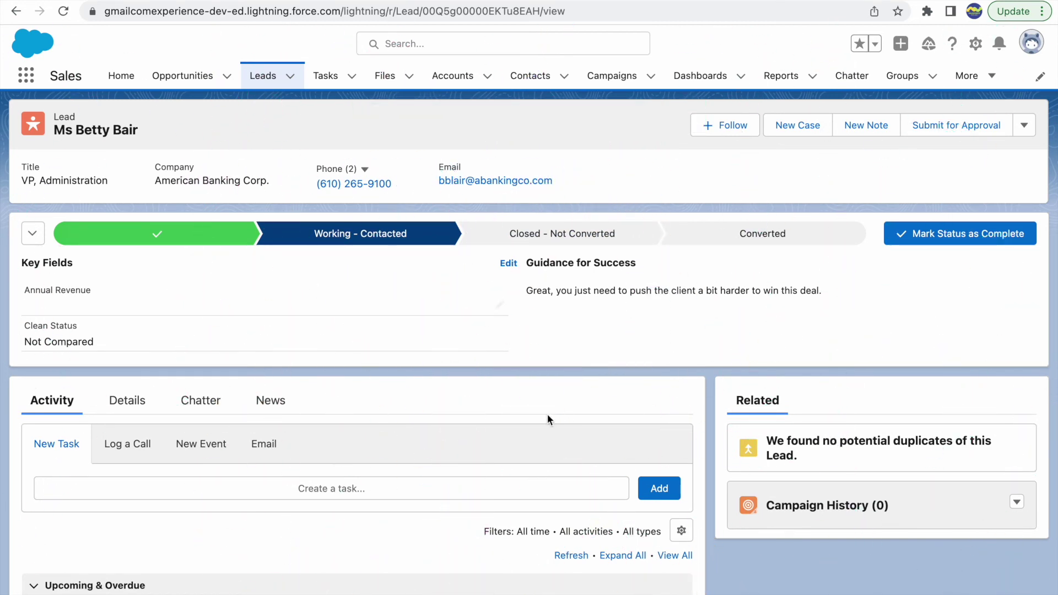
{"action": "left_click", "coordinate": [945, 236]}
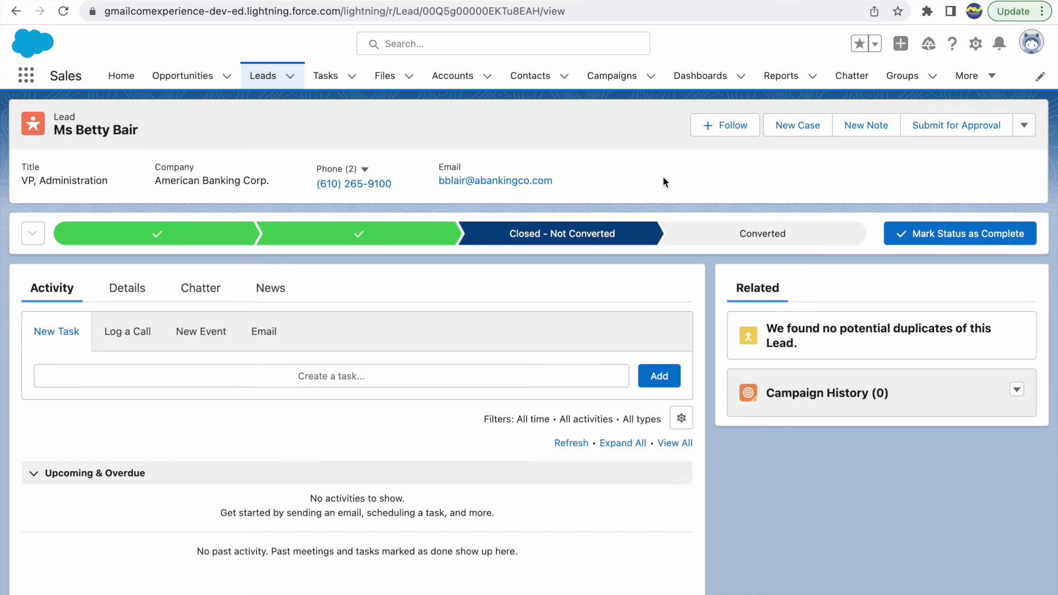
- Search the web for "path considerations salesforce" and open the Salesforce Help article Considerations and Guidelines for Creating Paths
{"action": "key", "text": "super+t"}
{"action": "type", "text": "pat"}
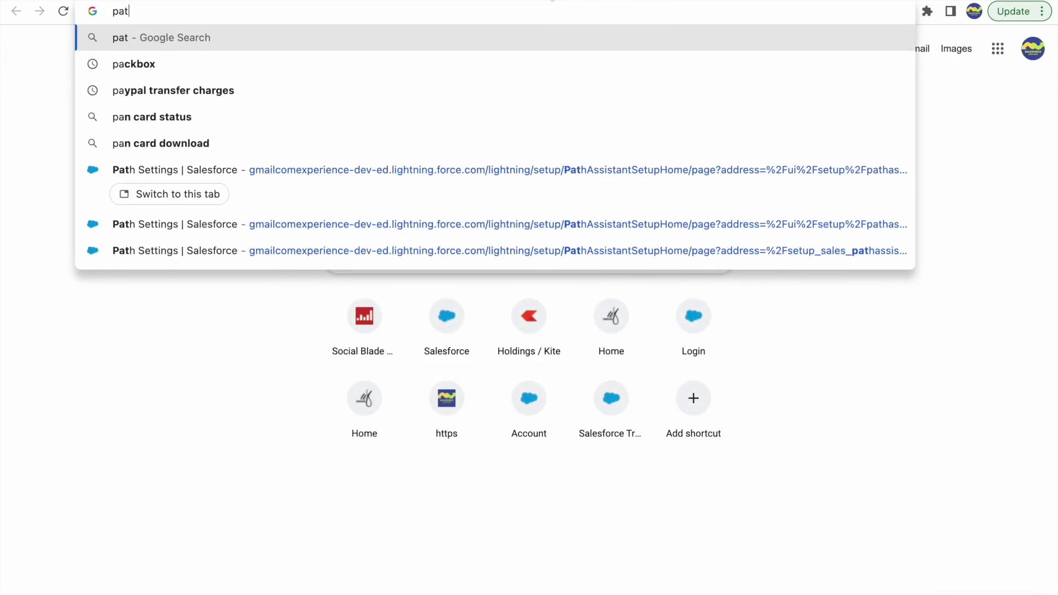
{"action": "type", "text": "h salesforce cons"}
{"action": "key", "text": "Down"}
{"action": "key", "text": "Return"}
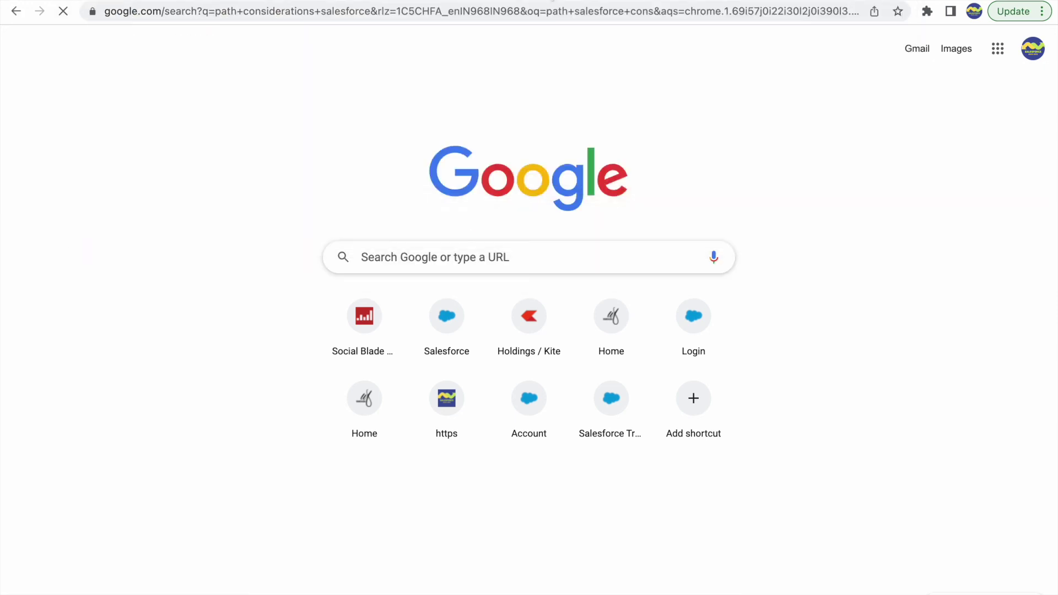
{"action": "left_click", "coordinate": [301, 287]}
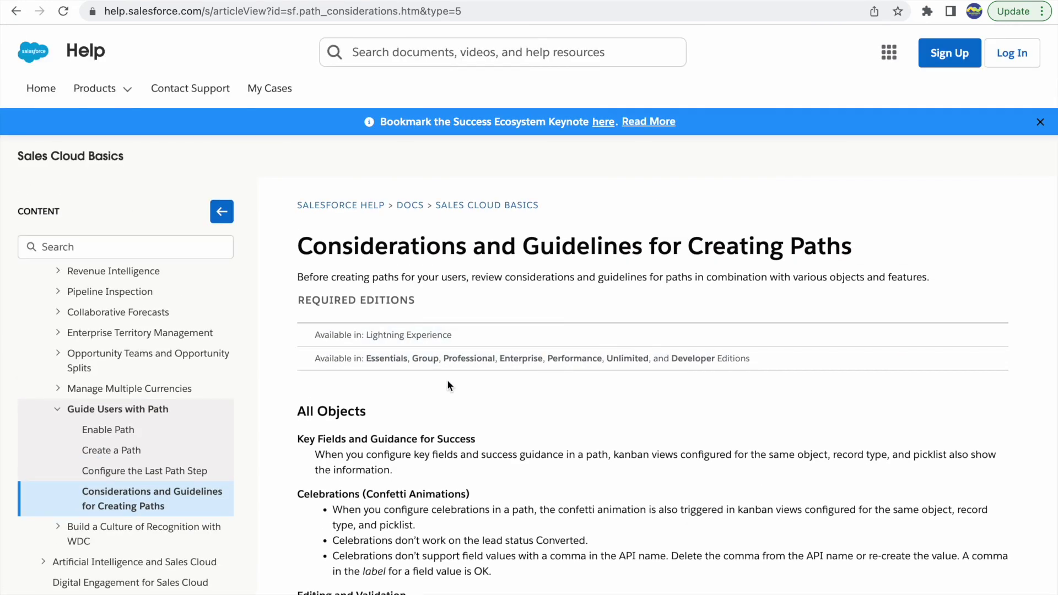
- Read through the article's considerations for all objects and examine the Lead Paths recommendation
{"action": "scroll", "coordinate": [447, 382], "scroll_direction": "down", "scroll_amount": 4}
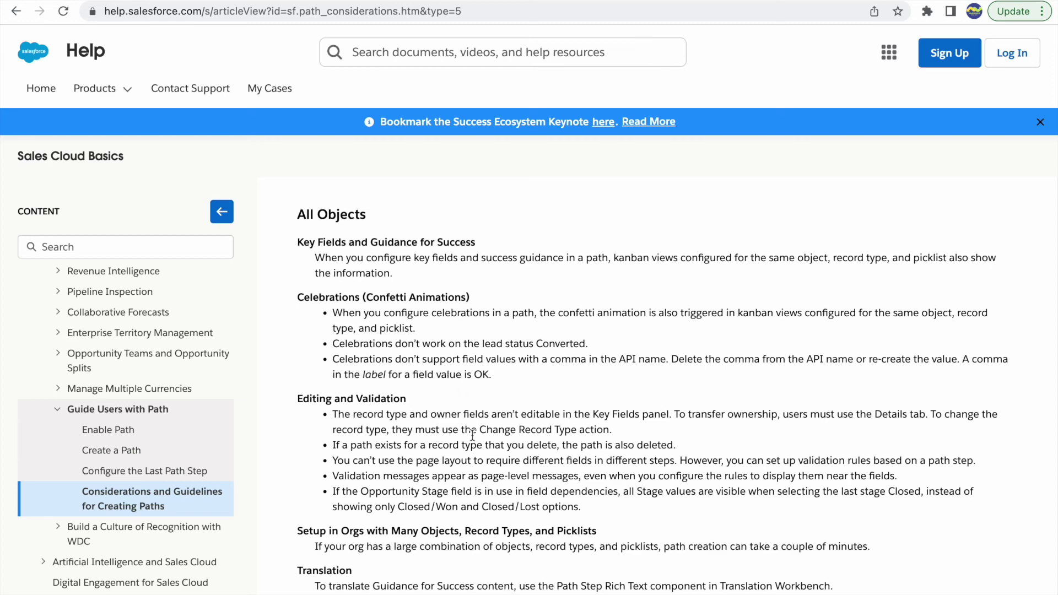
{"action": "scroll", "coordinate": [447, 380], "scroll_direction": "down", "scroll_amount": 2}
{"action": "scroll", "coordinate": [457, 494], "scroll_direction": "down", "scroll_amount": 1}
{"action": "scroll", "coordinate": [457, 494], "scroll_direction": "down", "scroll_amount": 3}
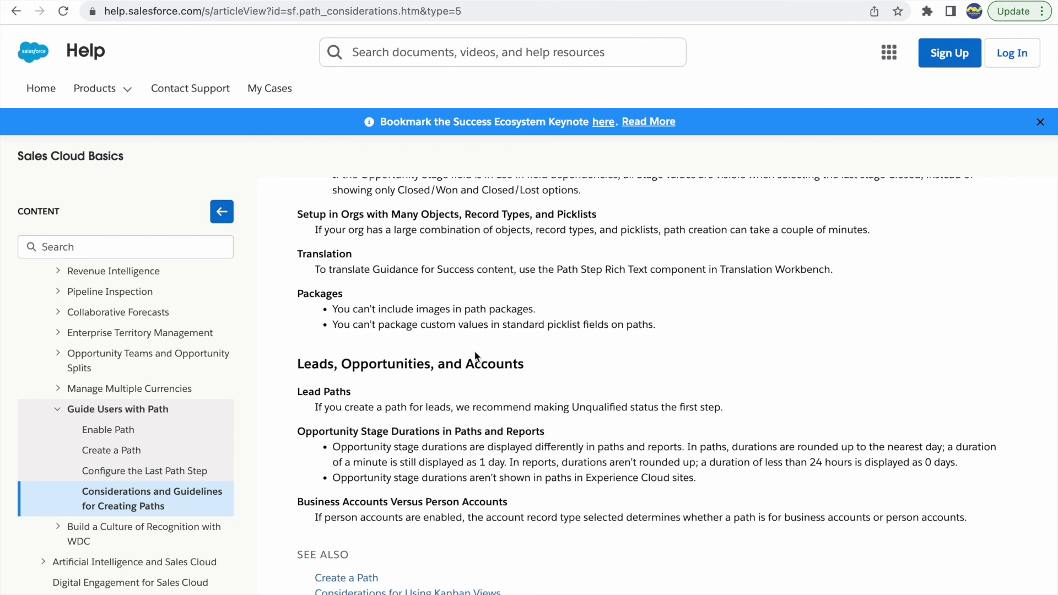
{"action": "left_click_drag", "start_coordinate": [350, 408], "coordinate": [420, 408]}
{"action": "left_click", "coordinate": [500, 410]}
{"action": "double_click", "coordinate": [602, 407]}
{"action": "left_click_drag", "start_coordinate": [630, 407], "coordinate": [654, 408]}
{"action": "left_click", "coordinate": [653, 406]}
- Return to the Celebrations (Confetti Animations) section and examine the limitation concerning the lead status Converted
{"action": "scroll", "coordinate": [547, 359], "scroll_direction": "up", "scroll_amount": 4}
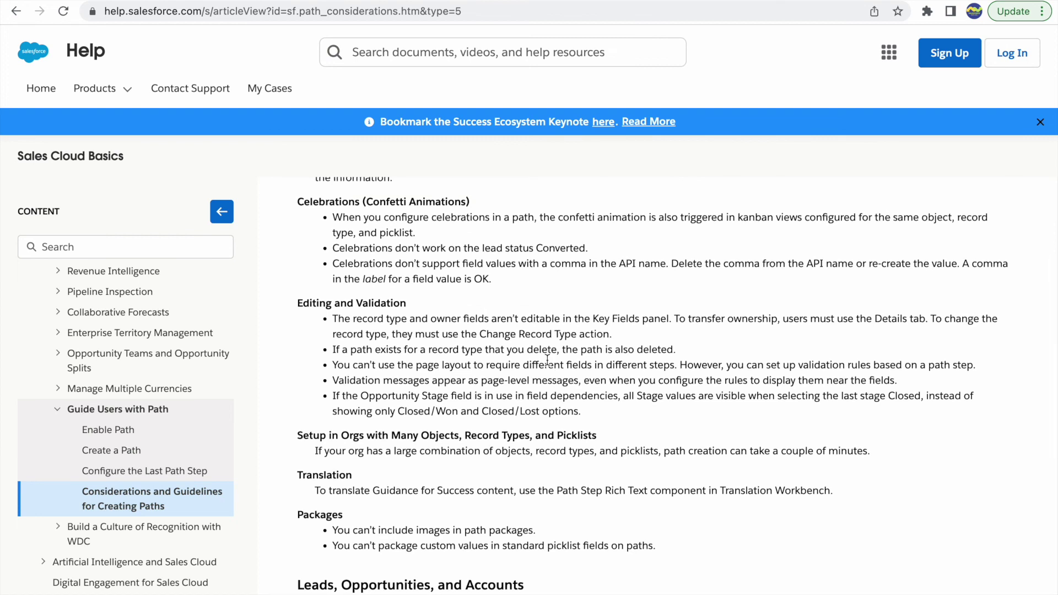
{"action": "scroll", "coordinate": [546, 358], "scroll_direction": "up", "scroll_amount": 2}
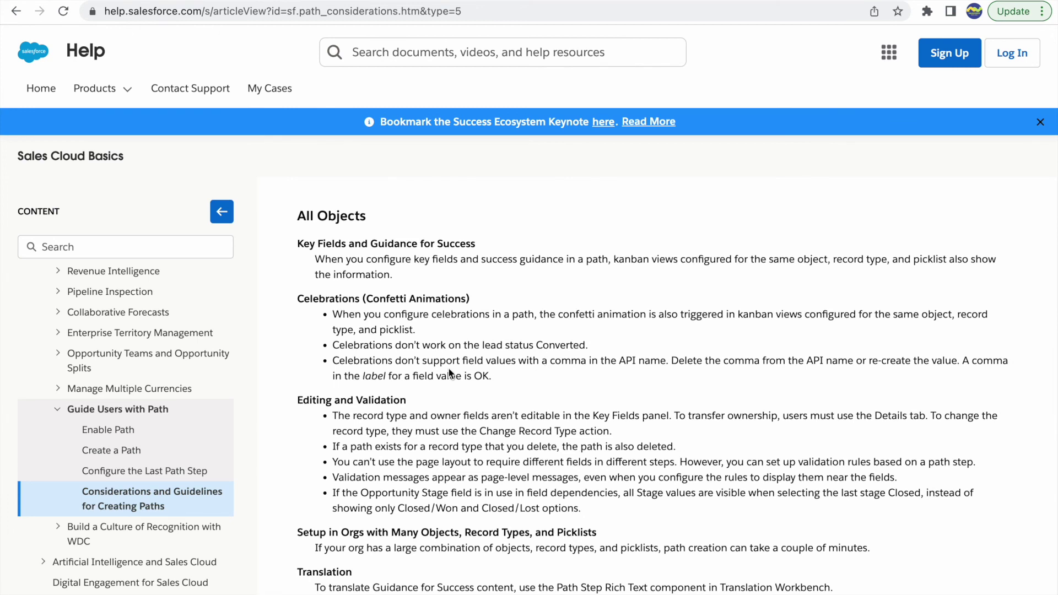
{"action": "left_click", "coordinate": [334, 346]}
{"action": "left_click_drag", "start_coordinate": [335, 346], "coordinate": [585, 347]}
{"action": "left_click", "coordinate": [606, 353]}
{"action": "double_click", "coordinate": [492, 345]}
{"action": "double_click", "coordinate": [549, 343]}
{"action": "left_click", "coordinate": [596, 342]}
{"action": "left_click", "coordinate": [336, 347]}
{"action": "left_click_drag", "start_coordinate": [590, 346], "coordinate": [330, 345]}
{"action": "left_click", "coordinate": [596, 345]}
{"action": "left_click_drag", "start_coordinate": [596, 345], "coordinate": [339, 346]}
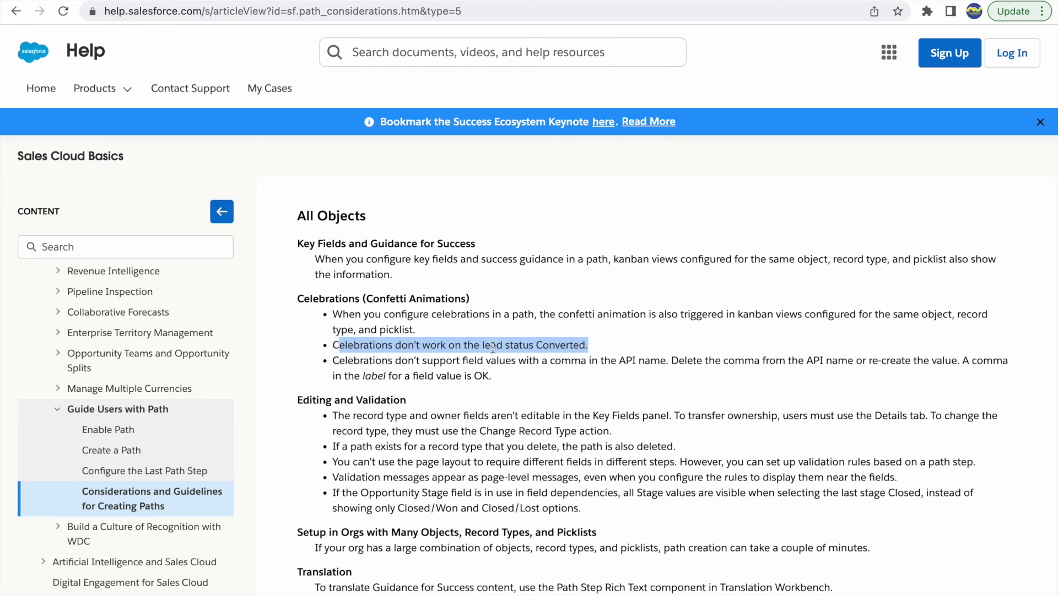
{"action": "left_click", "coordinate": [593, 349]}
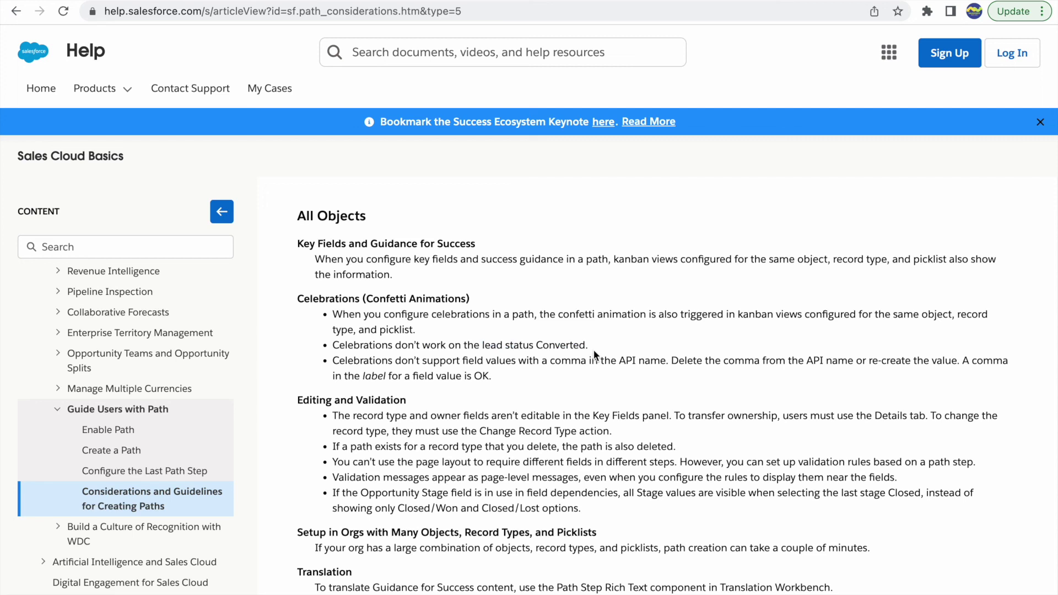